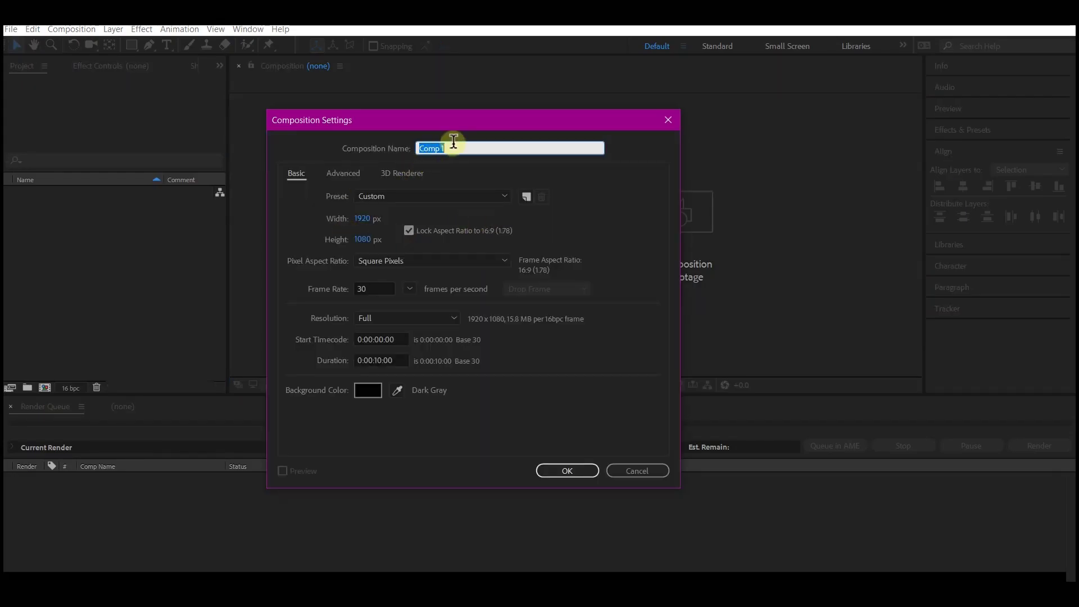
- Create the composition as JOHN WICK and add a text layer reading JOHN WICK
{"action": "type", "text": "JOHN WICK"}
{"action": "left_click", "coordinate": [570, 473]}
{"action": "right_click", "coordinate": [369, 474]}
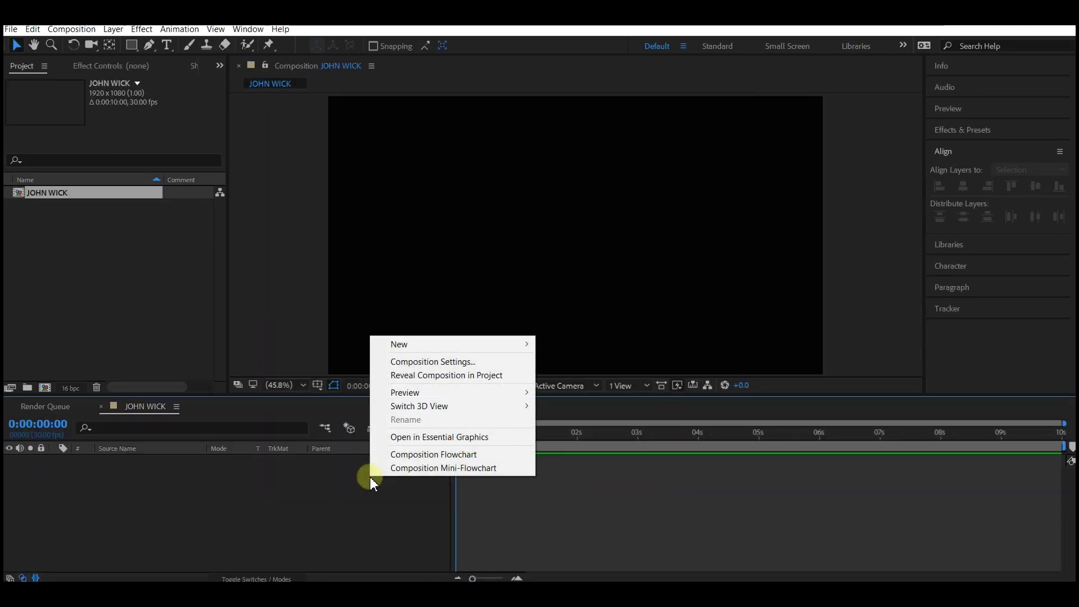
{"action": "mouse_move", "coordinate": [423, 352]}
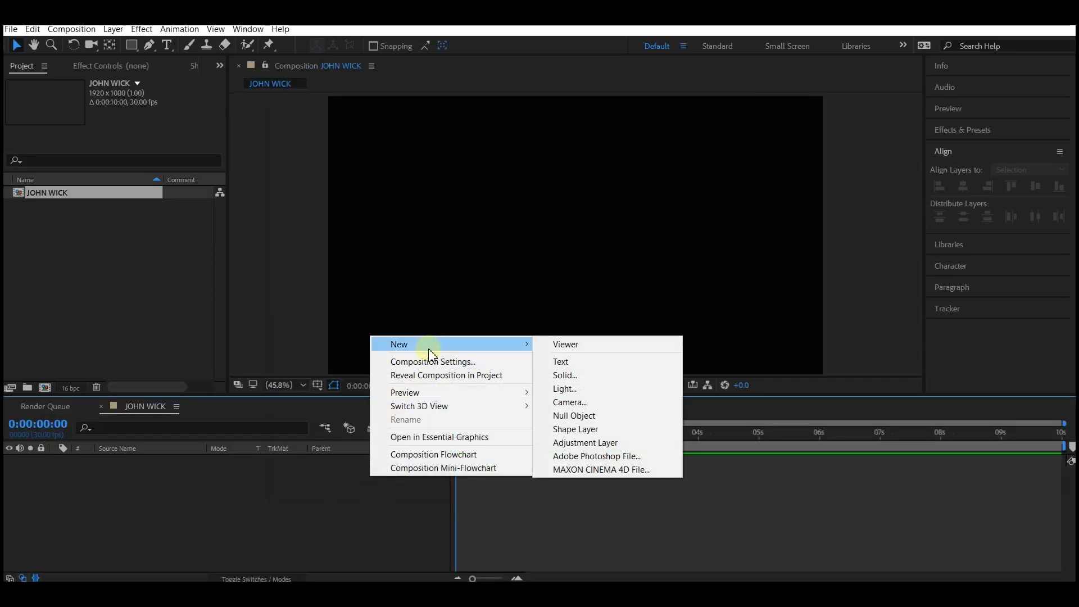
{"action": "left_click", "coordinate": [569, 364]}
{"action": "type", "text": "JOHN WICK"}
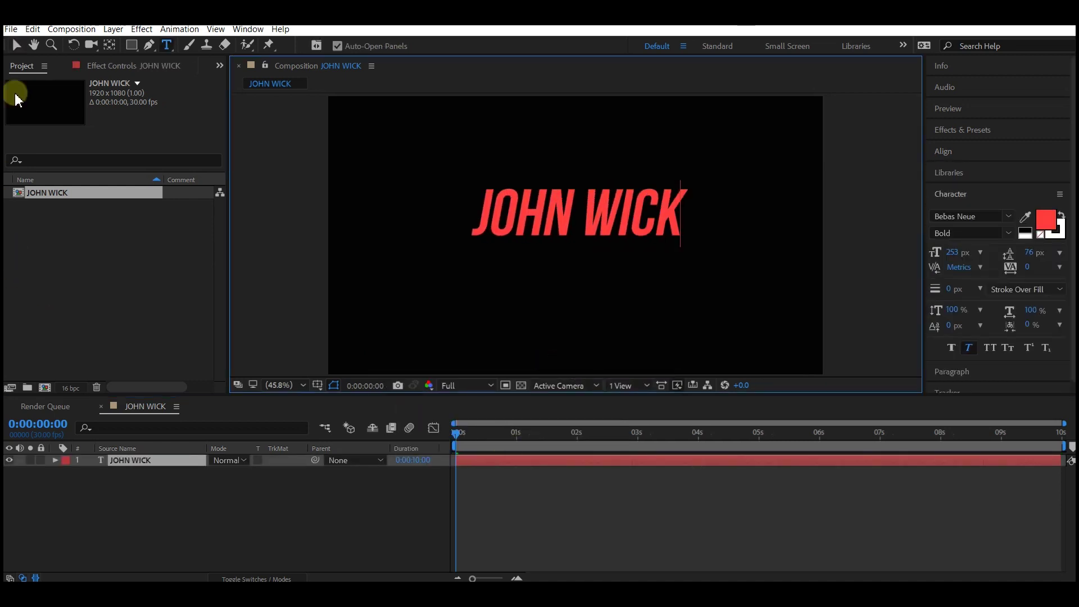
- Duplicate the JOHN WICK text layer, changing the copy's text to 4 beside the title
{"action": "key", "text": "ctrl+d"}
{"action": "double_click", "coordinate": [746, 211]}
{"action": "type", "text": "4"}
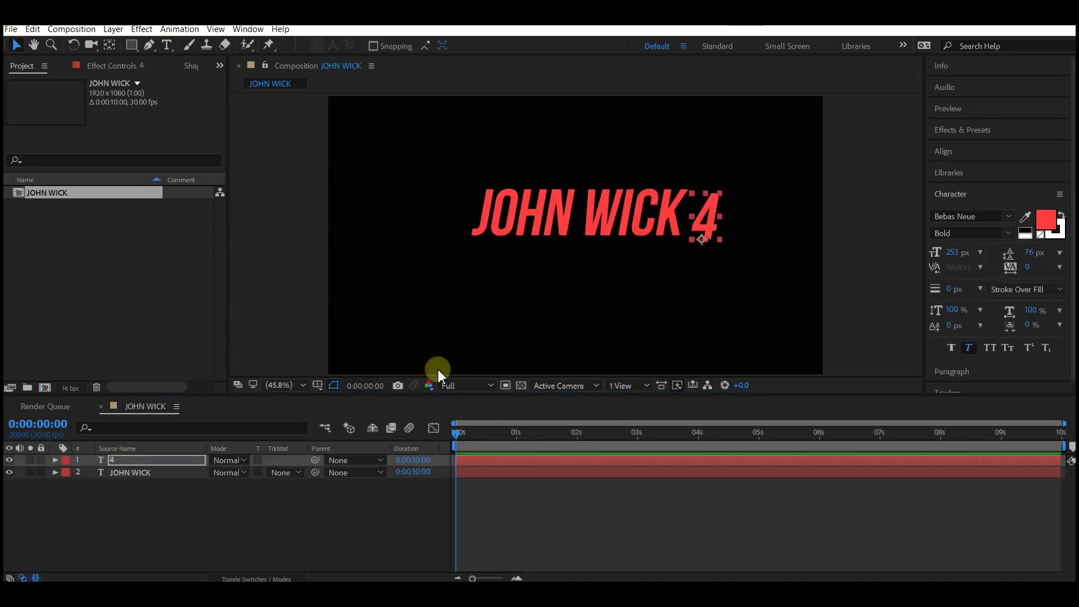
- Duplicate the 4 text layer, move the copy beneath JOHN WICK and change its text to charpter
{"action": "key", "text": "ctrl+d"}
{"action": "left_click_drag", "start_coordinate": [705, 216], "coordinate": [548, 270]}
{"action": "double_click", "coordinate": [549, 269]}
{"action": "type", "text": "charpter"}
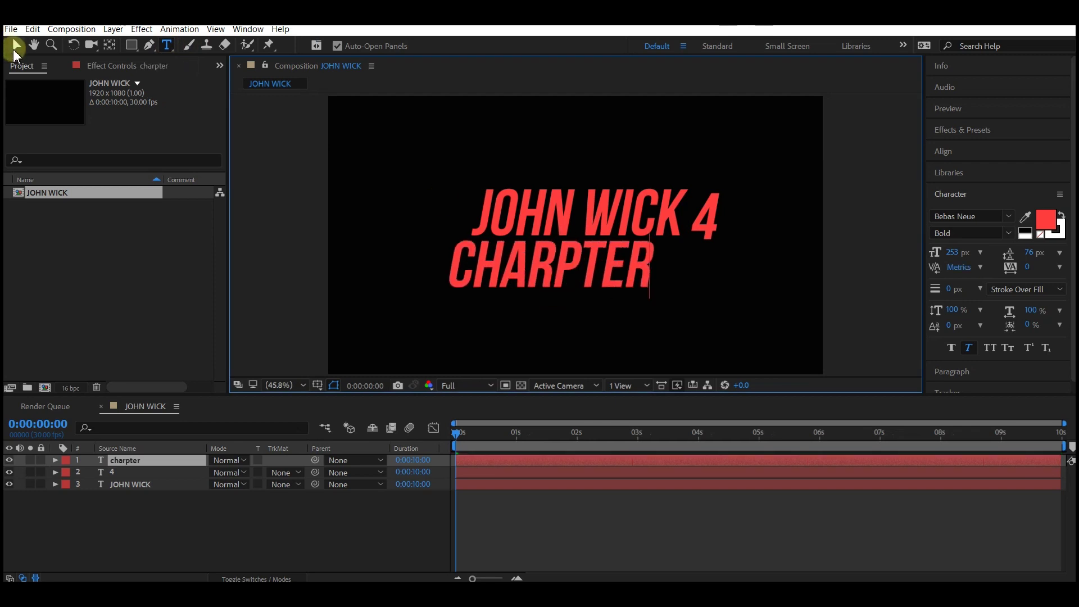
{"action": "left_click", "coordinate": [15, 51]}
- Resize and arrange the title texts, with the 4 at 629 px and CHARPTER at about 83 px with wide tracking
{"action": "left_click", "coordinate": [554, 260]}
{"action": "left_click_drag", "start_coordinate": [953, 252], "coordinate": [842, 269]}
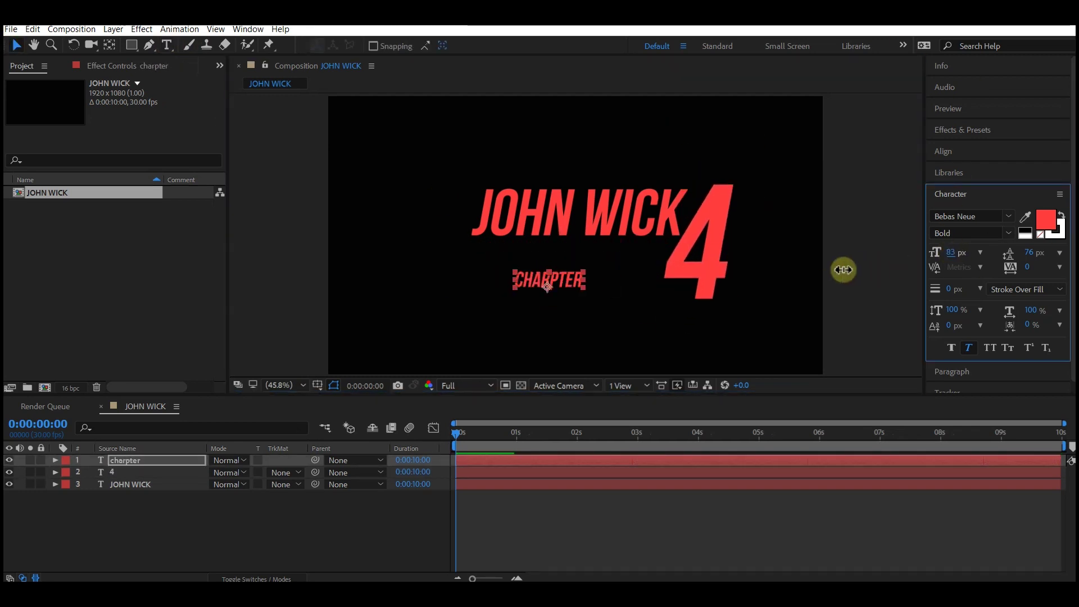
{"action": "left_click_drag", "start_coordinate": [1036, 272], "coordinate": [1031, 221]}
{"action": "left_click_drag", "start_coordinate": [578, 219], "coordinate": [555, 219]}
{"action": "left_click", "coordinate": [733, 252]}
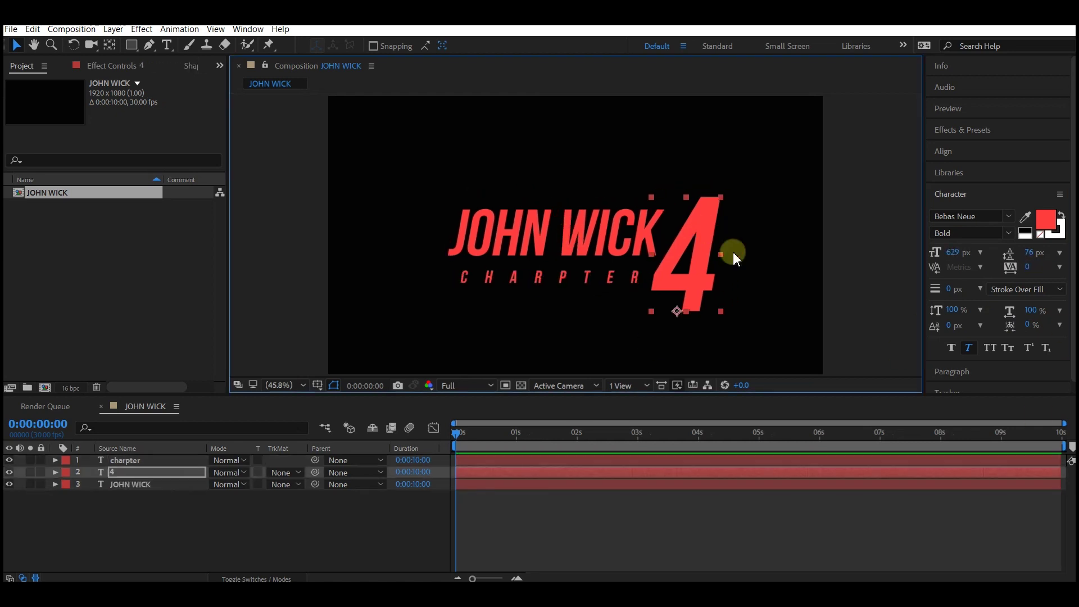
- Pre-compose all three text layers into a new composition named title
{"action": "left_click", "coordinate": [135, 485]}
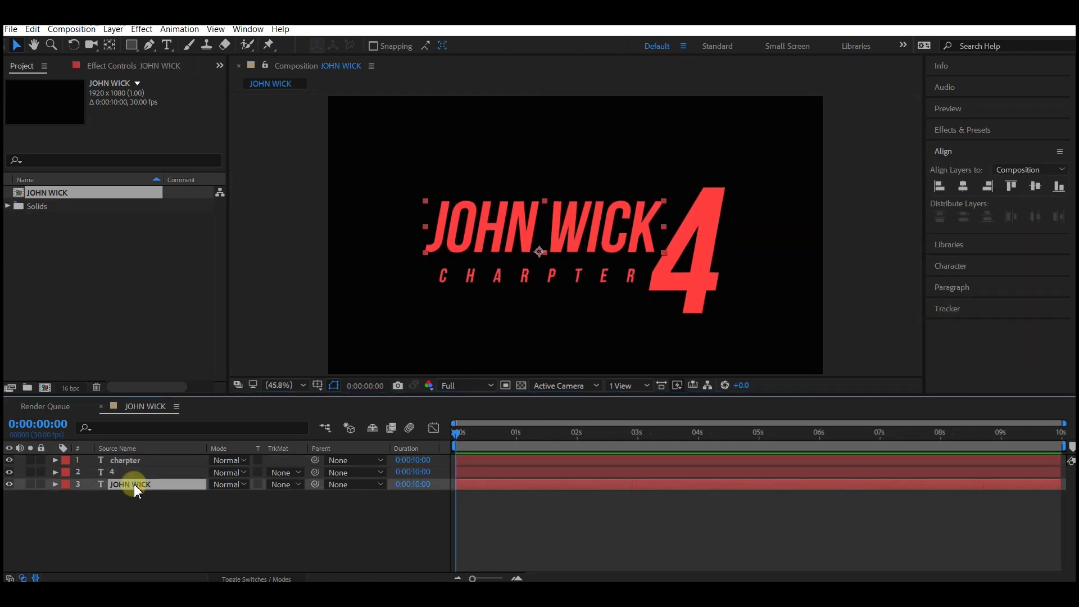
{"action": "key", "text": "ctrl+a"}
{"action": "right_click", "coordinate": [537, 481]}
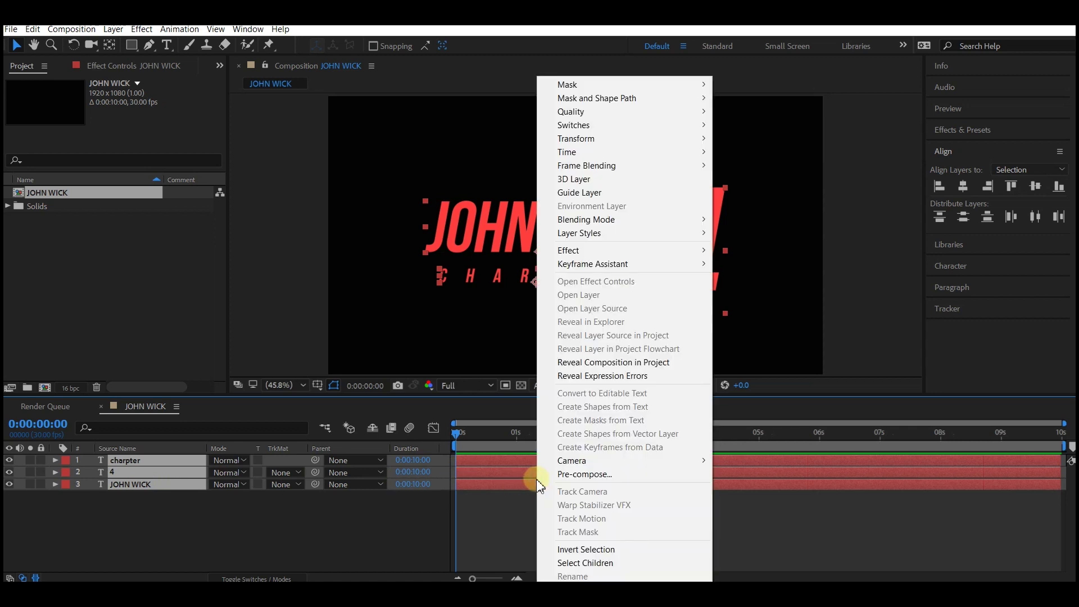
{"action": "left_click", "coordinate": [579, 474]}
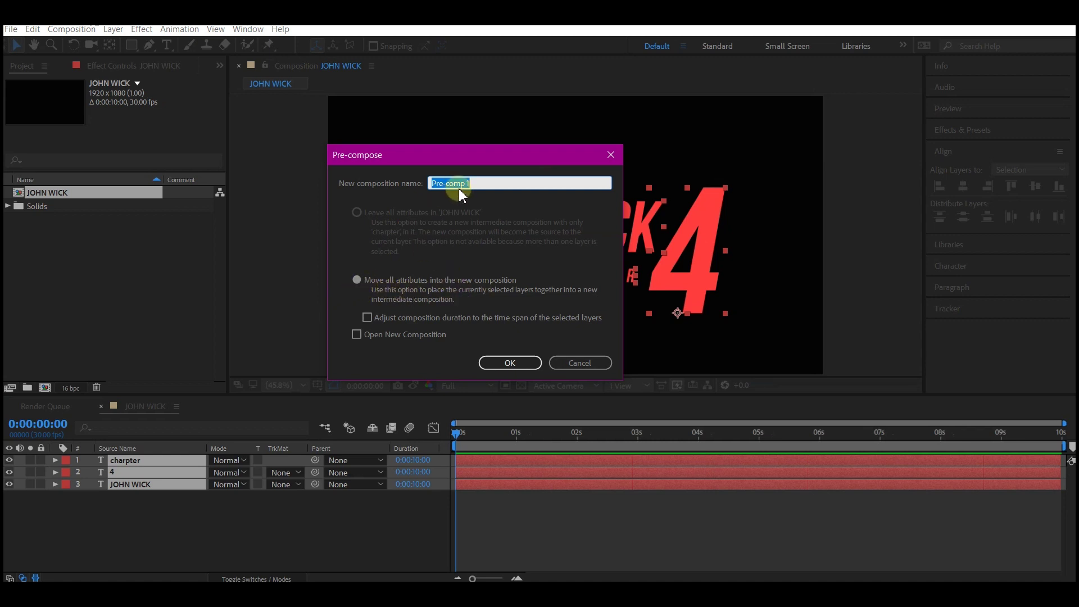
{"action": "type", "text": "title"}
{"action": "left_click", "coordinate": [521, 361]}
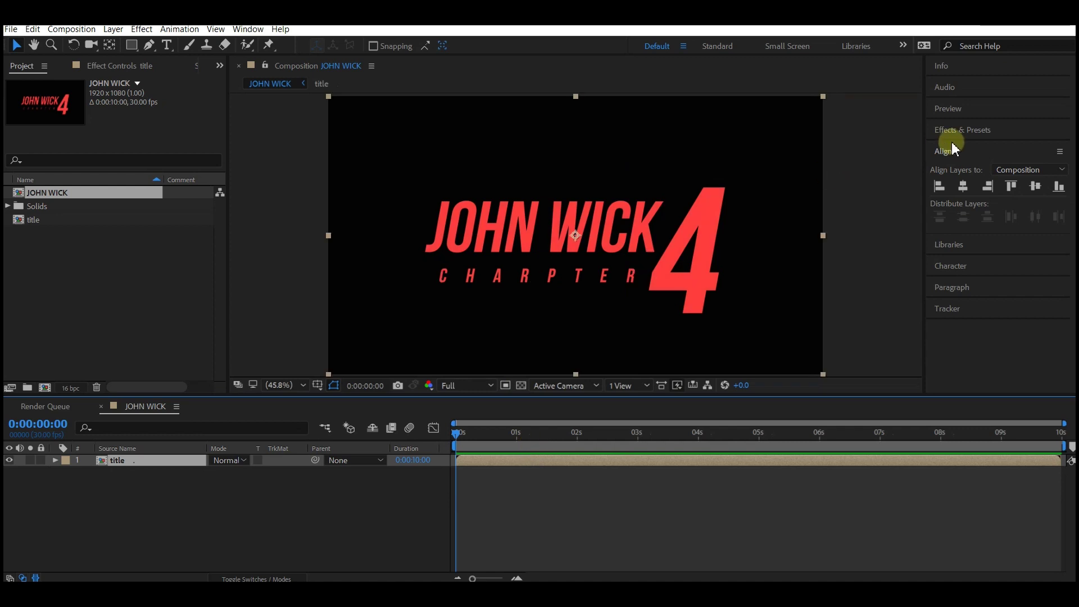
- Find the Gradient Ramp effect and apply it to the title layer
{"action": "left_click", "coordinate": [981, 131]}
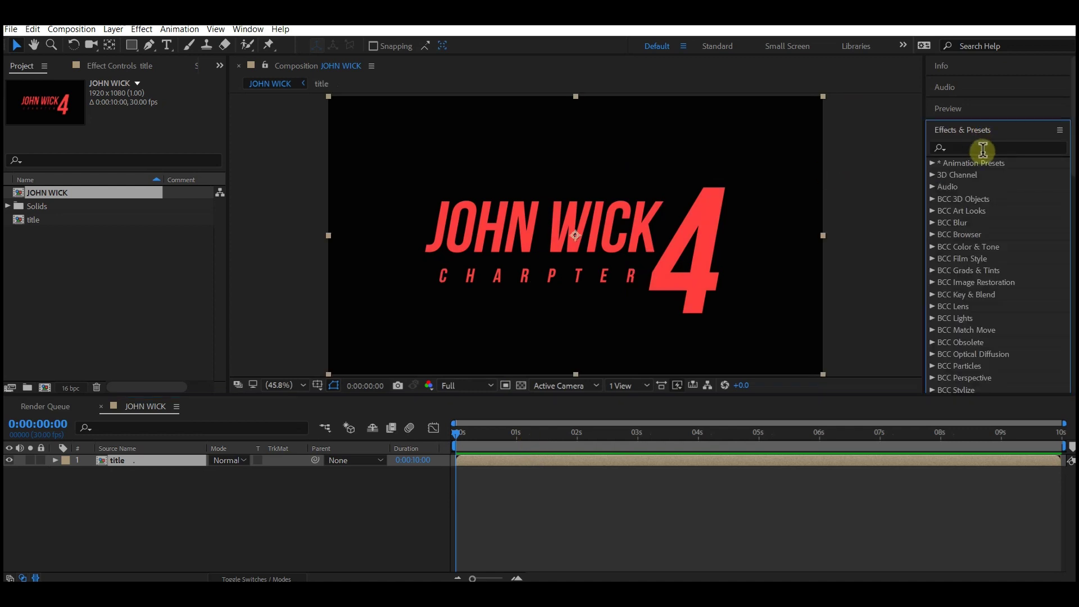
{"action": "left_click", "coordinate": [981, 146]}
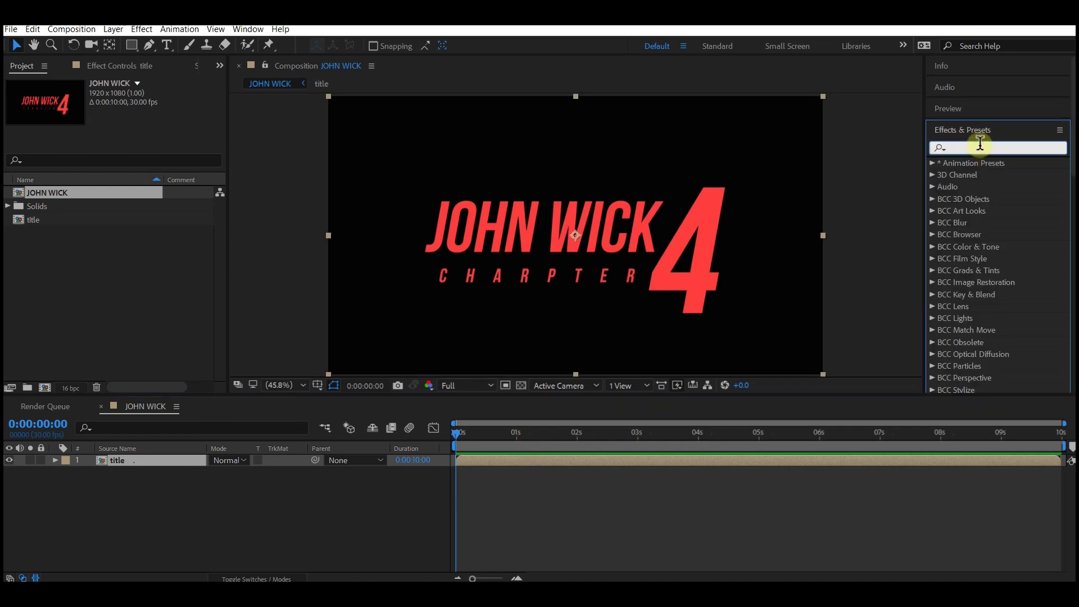
{"action": "type", "text": "ramp"}
{"action": "left_click_drag", "start_coordinate": [1002, 175], "coordinate": [482, 463]}
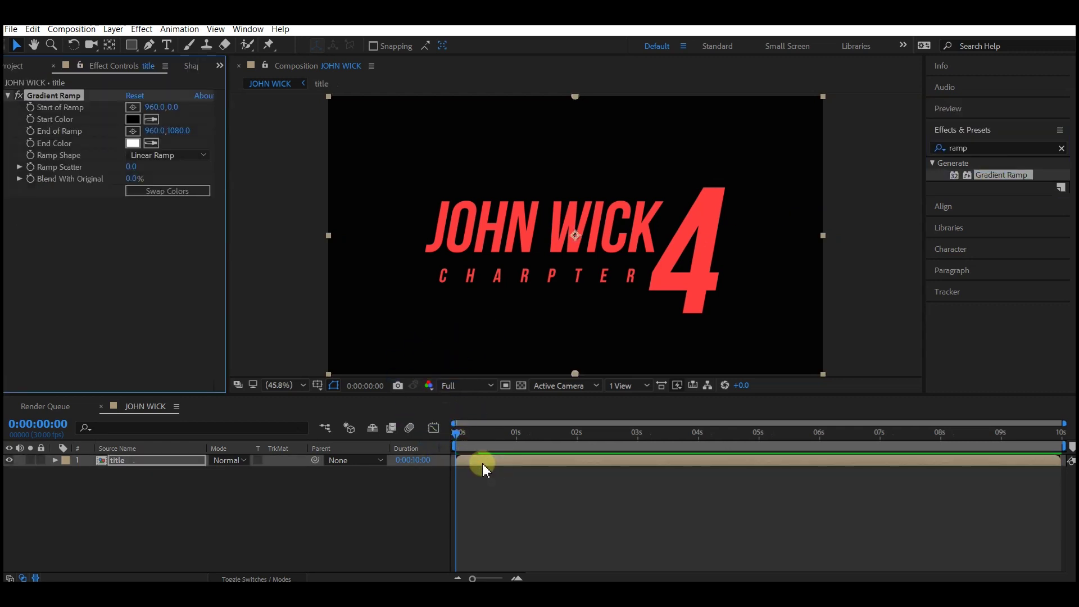
- Change the Gradient Ramp's end color to a dark gray
{"action": "left_click", "coordinate": [135, 147]}
{"action": "left_click", "coordinate": [241, 452]}
{"action": "left_click", "coordinate": [553, 308]}
{"action": "left_click", "coordinate": [524, 133]}
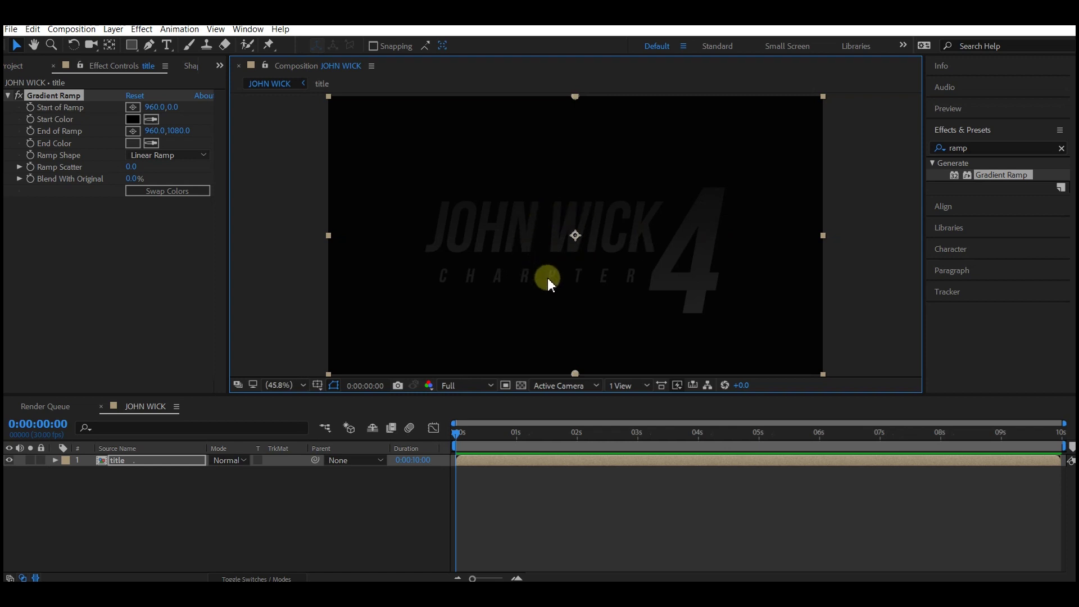
- Run the gradient horizontally across the title, with the ramp starting at 1612, 576 and ending at 384, 572
{"action": "key", "text": "comma"}
{"action": "key", "text": "comma"}
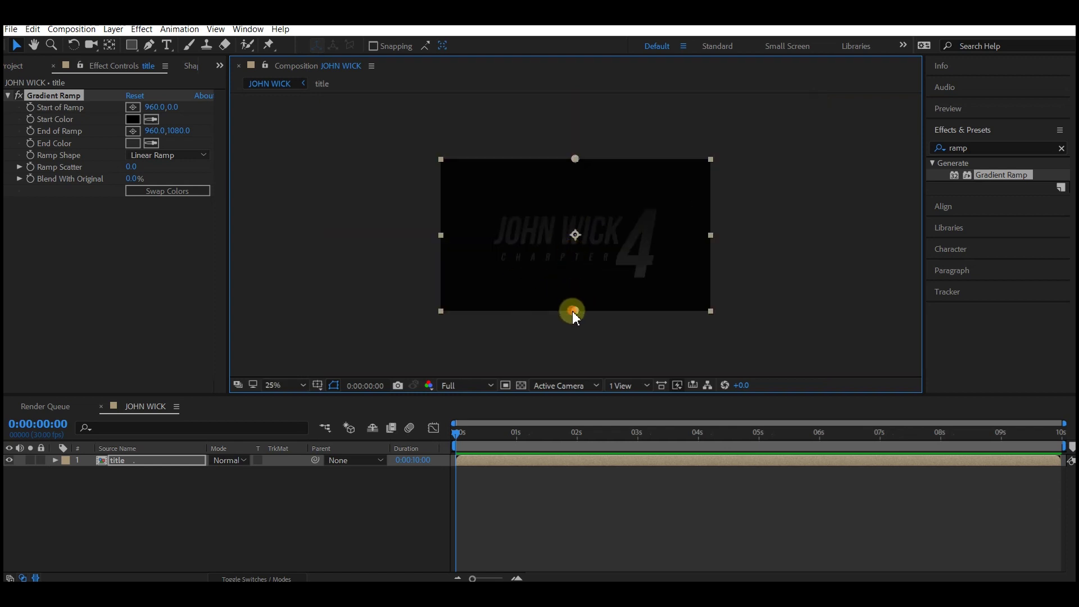
{"action": "left_click", "coordinate": [285, 385]}
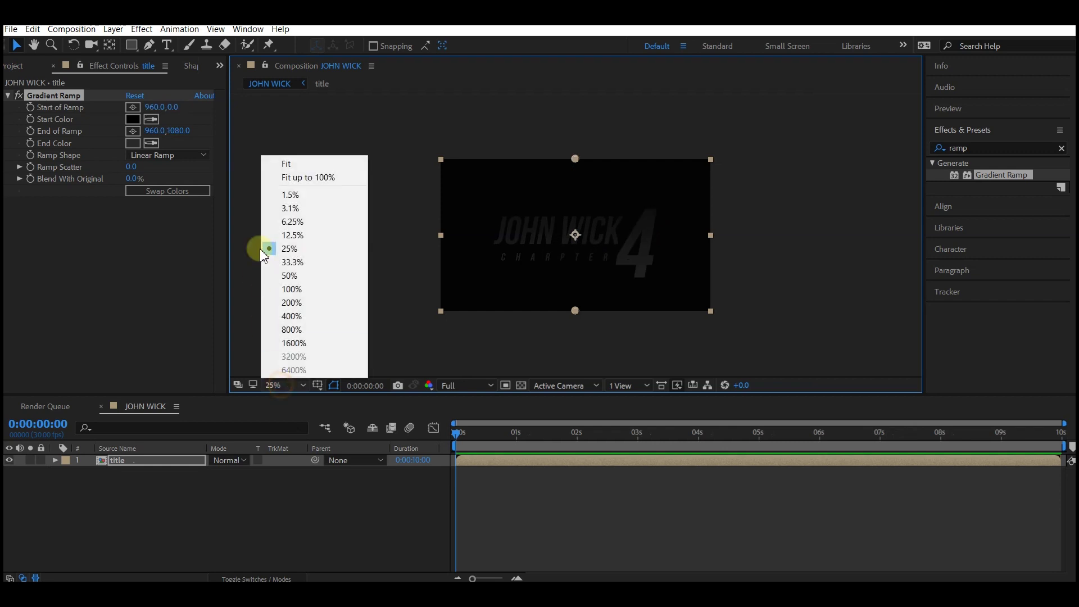
{"action": "left_click", "coordinate": [285, 164]}
- Duplicate the title layer with its gradient in the timeline
{"action": "key", "text": "d"}
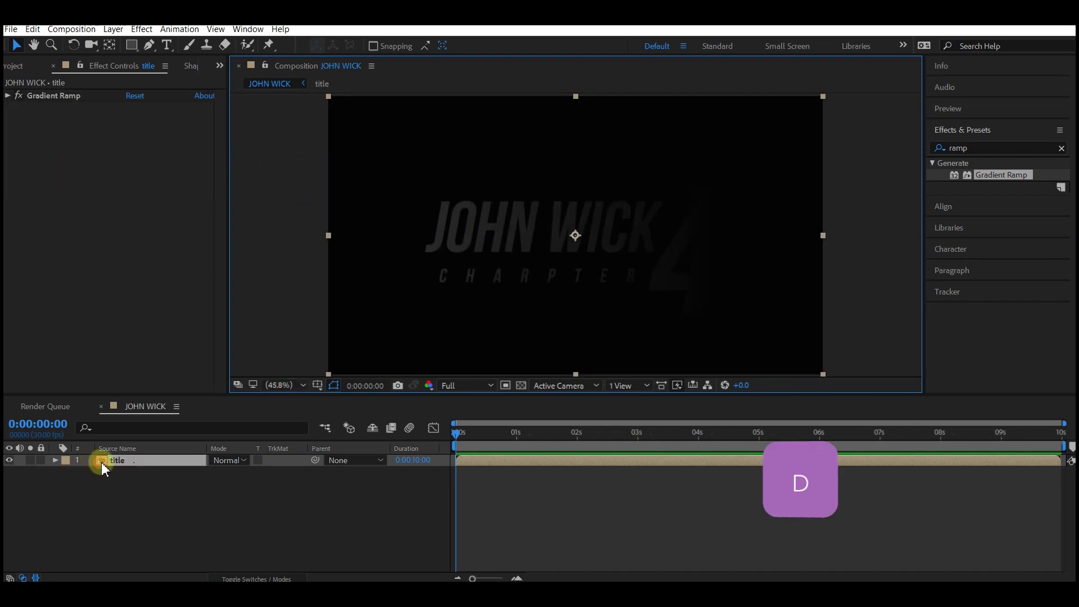
{"action": "left_click", "coordinate": [102, 465]}
{"action": "key", "text": "ctrl+d"}
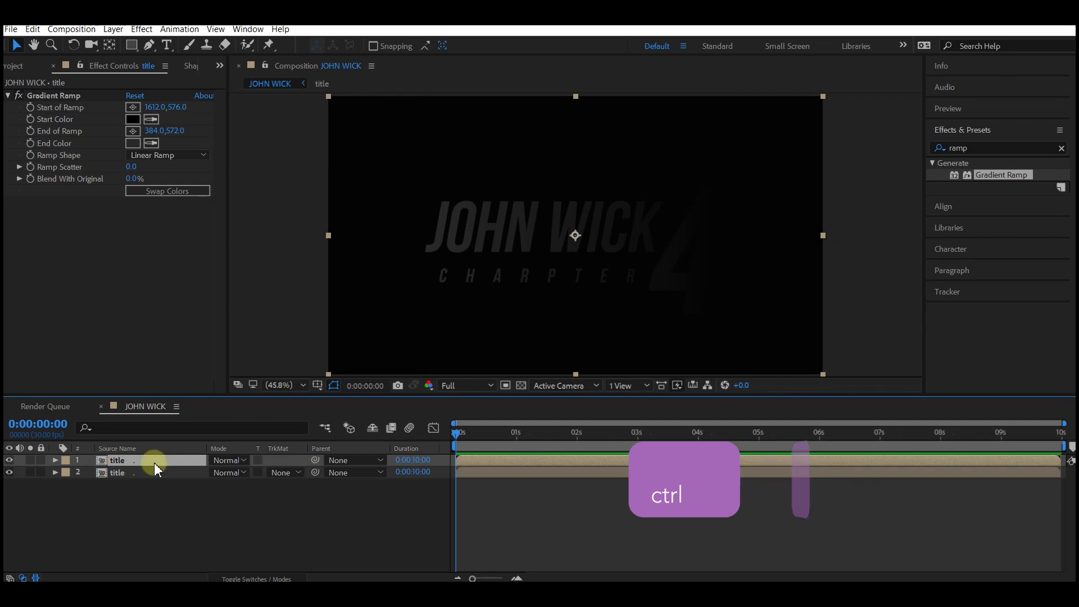
- Find the Vegas effect and apply it to the lower title layer
{"action": "double_click", "coordinate": [965, 147]}
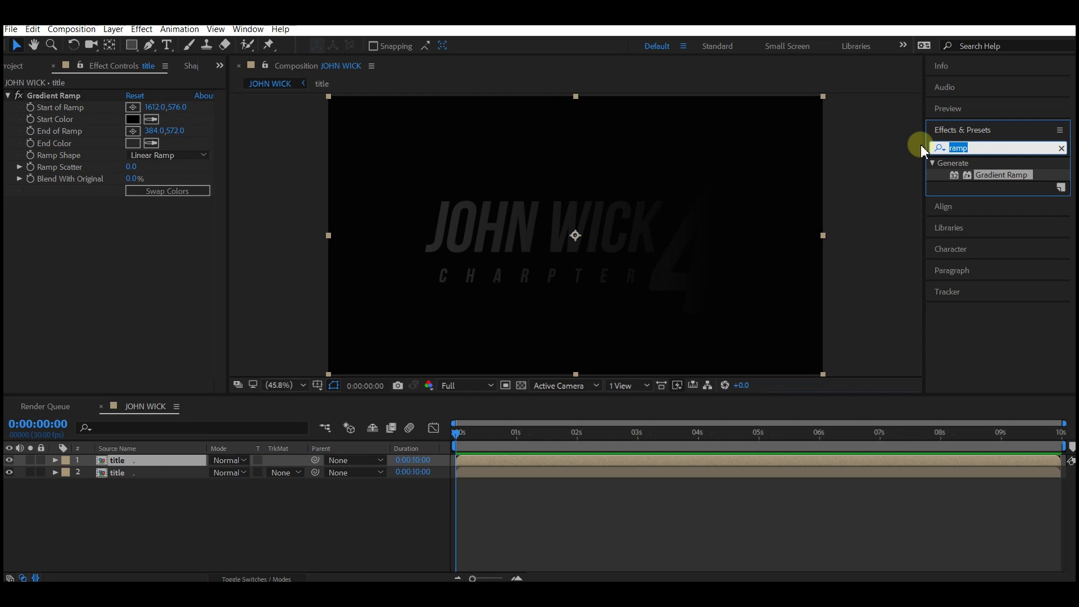
{"action": "type", "text": "vega"}
{"action": "mouse_move", "coordinate": [974, 175]}
{"action": "left_mouse_down"}
{"action": "mouse_move", "coordinate": [747, 234]}
{"action": "mouse_move", "coordinate": [137, 436]}
{"action": "mouse_move", "coordinate": [126, 483]}
{"action": "mouse_move", "coordinate": [121, 472]}
{"action": "left_mouse_up"}
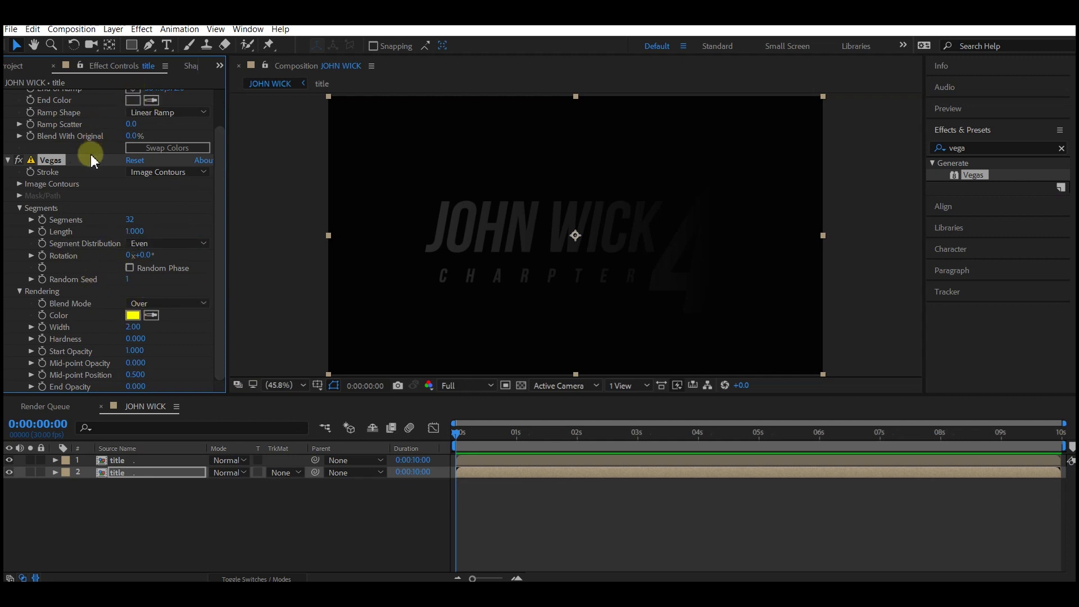
- Set the Vegas image contours channel to Alpha and the number of segments to 1
{"action": "left_click", "coordinate": [110, 191]}
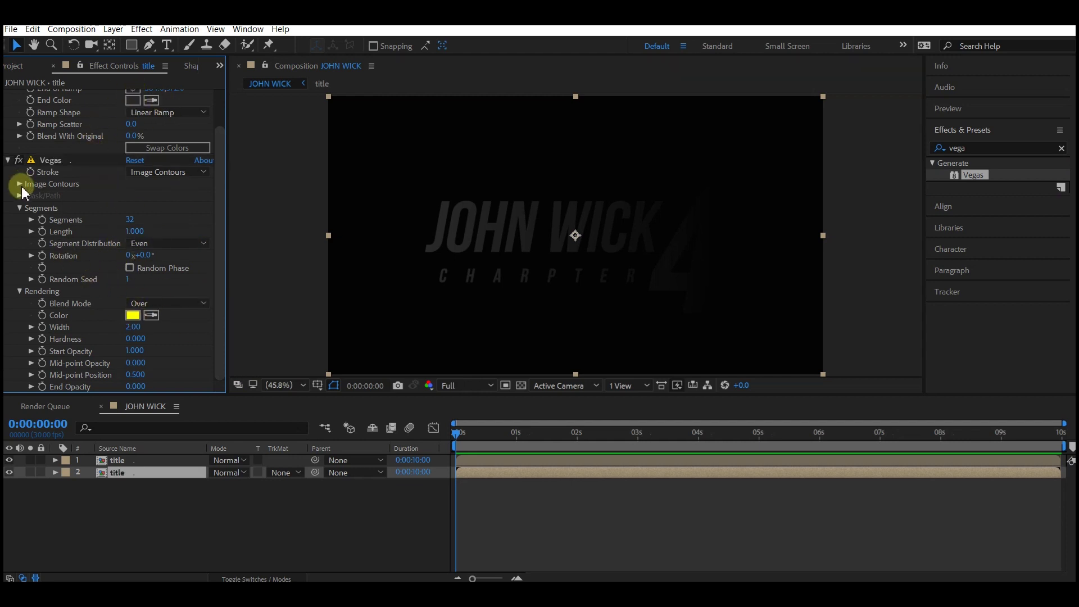
{"action": "left_click", "coordinate": [20, 185]}
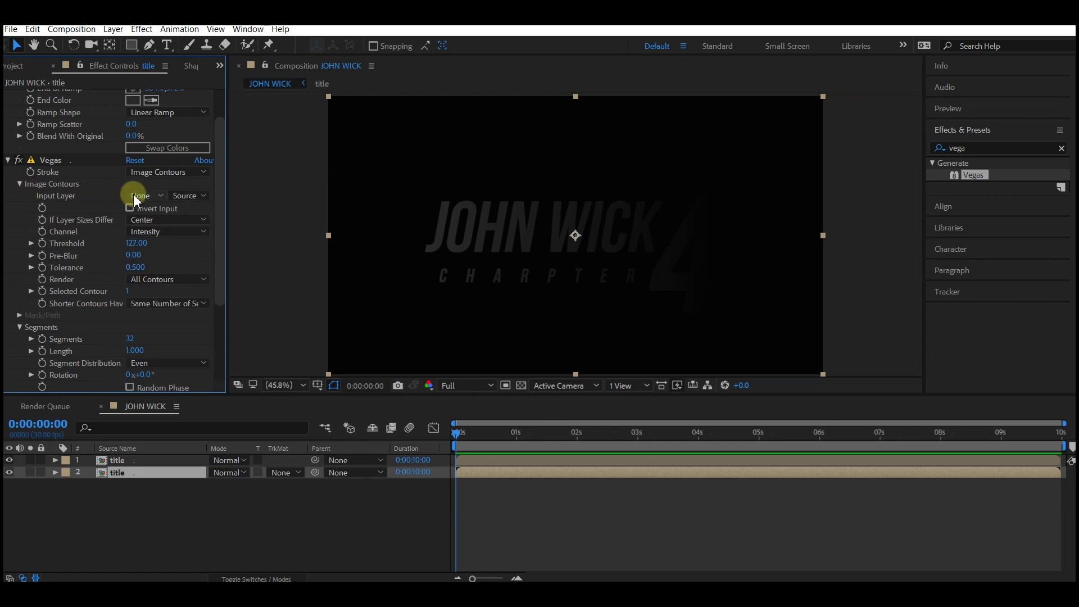
{"action": "left_click", "coordinate": [145, 232]}
{"action": "left_click", "coordinate": [157, 299]}
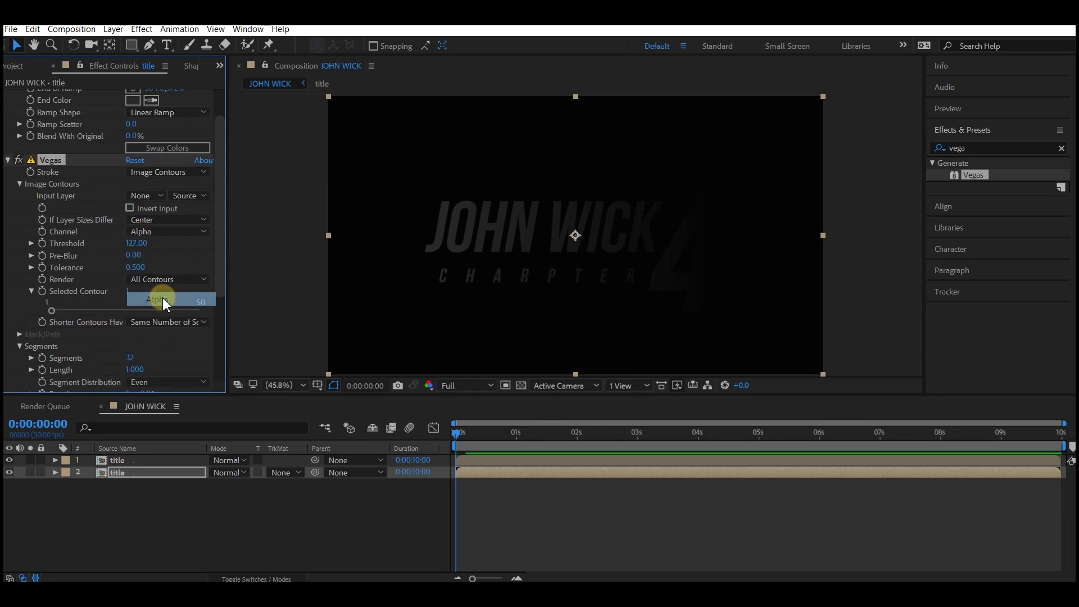
{"action": "scroll", "coordinate": [13, 342], "scroll_direction": "down", "scroll_amount": 2}
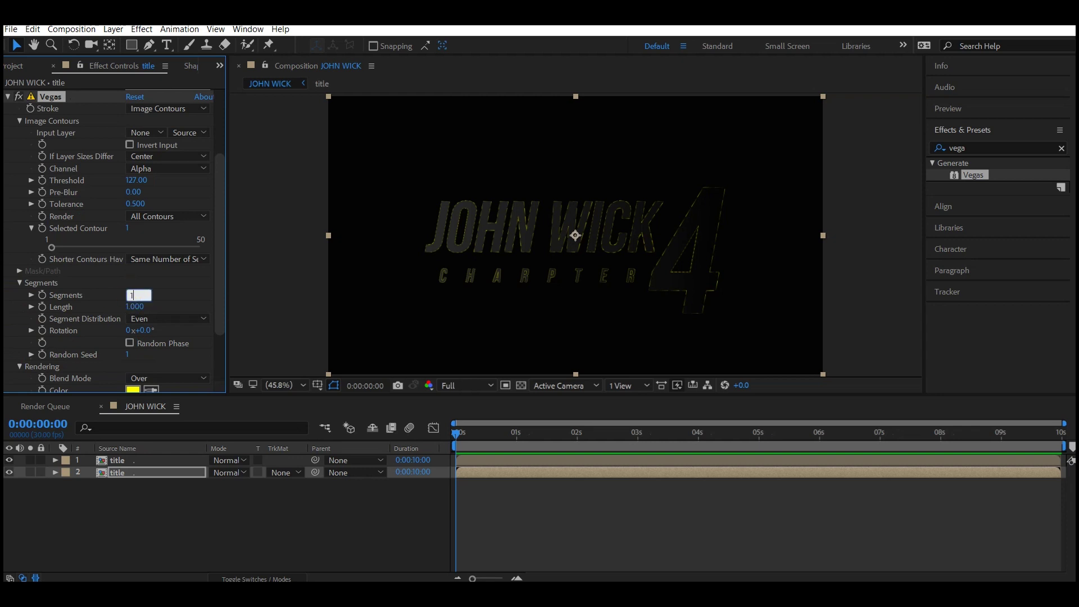
{"action": "key", "text": "Return"}
- Set the Vegas rendering blend mode to Transparent and its color to orange FF4400
{"action": "scroll", "coordinate": [112, 298], "scroll_direction": "down", "scroll_amount": 2}
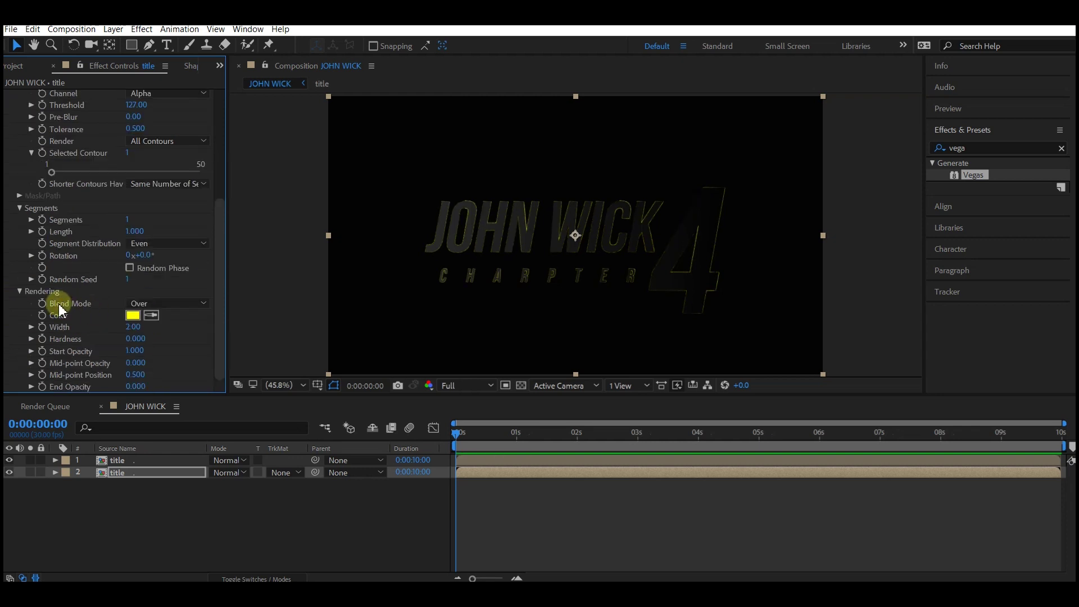
{"action": "left_click", "coordinate": [145, 304]}
{"action": "left_click", "coordinate": [175, 317]}
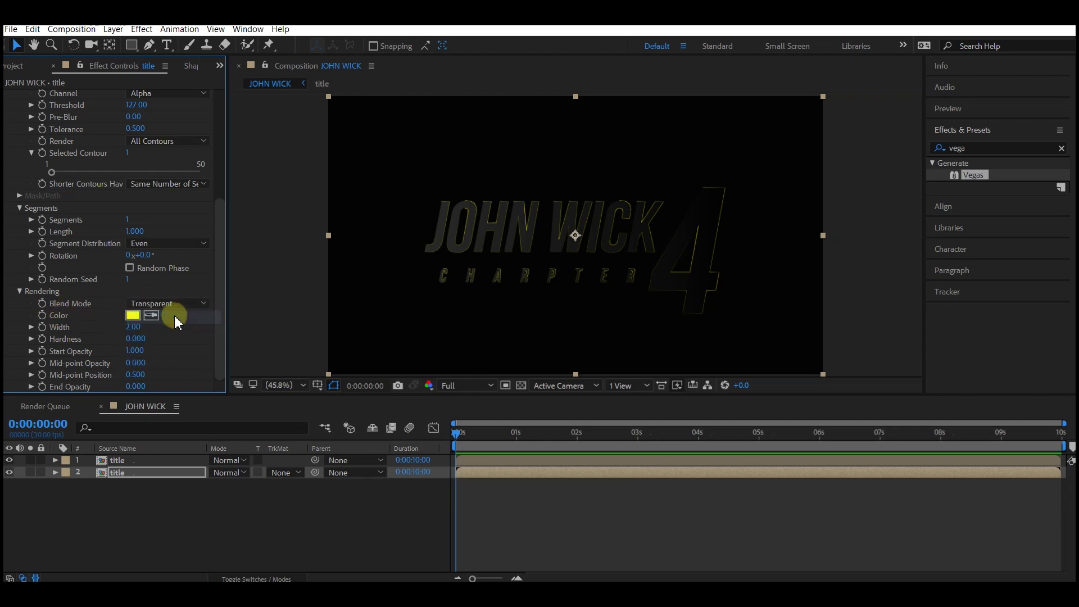
{"action": "left_click", "coordinate": [133, 315]}
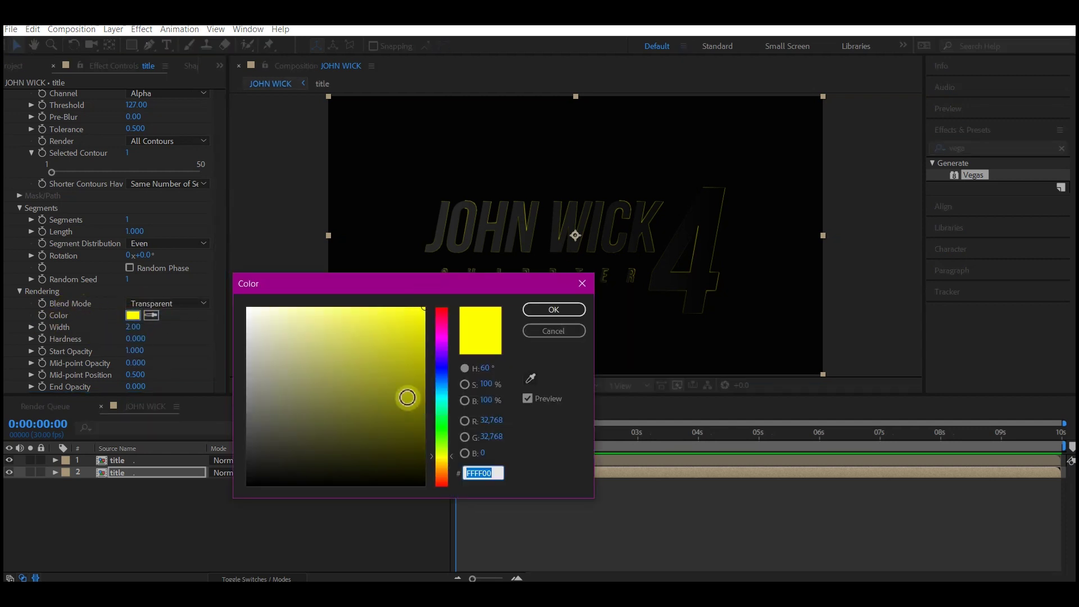
{"action": "left_click", "coordinate": [442, 478]}
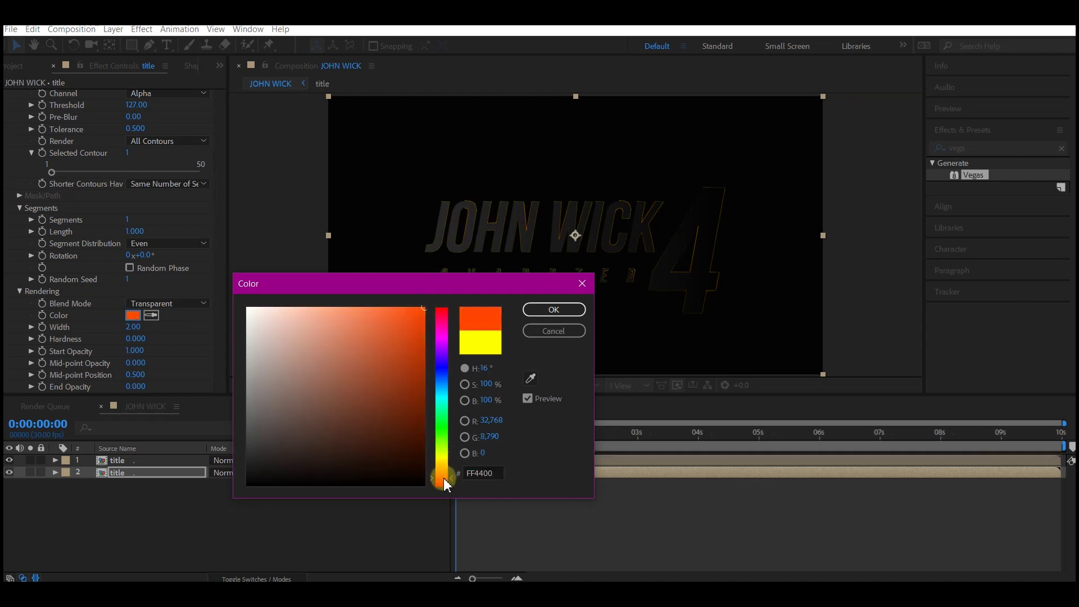
{"action": "left_click", "coordinate": [548, 309]}
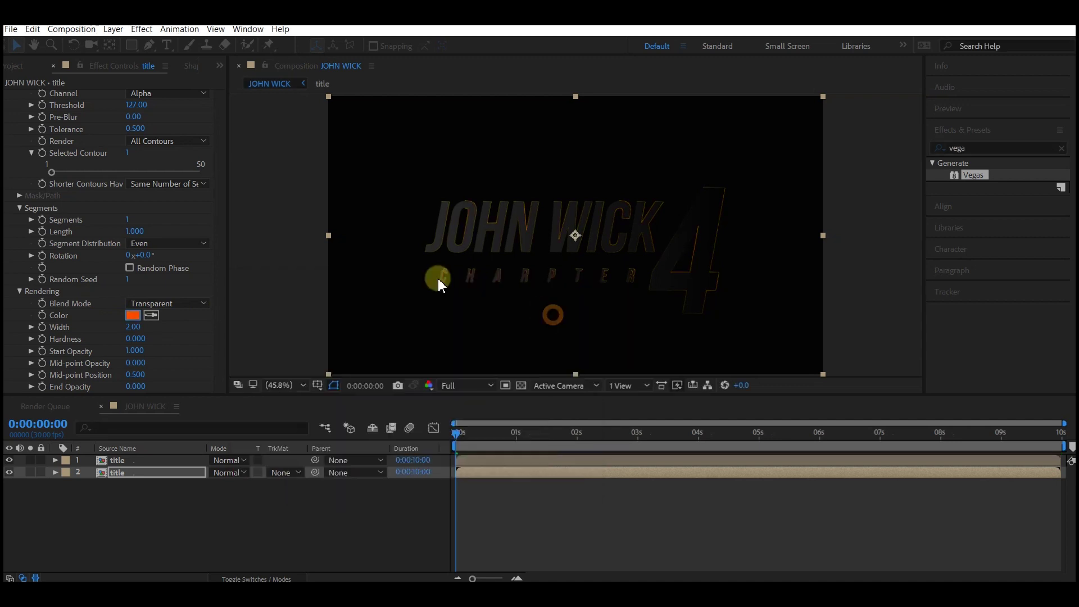
- Set the Vegas stroke's hardness to 1 and its start opacity to 1
{"action": "left_click", "coordinate": [131, 337]}
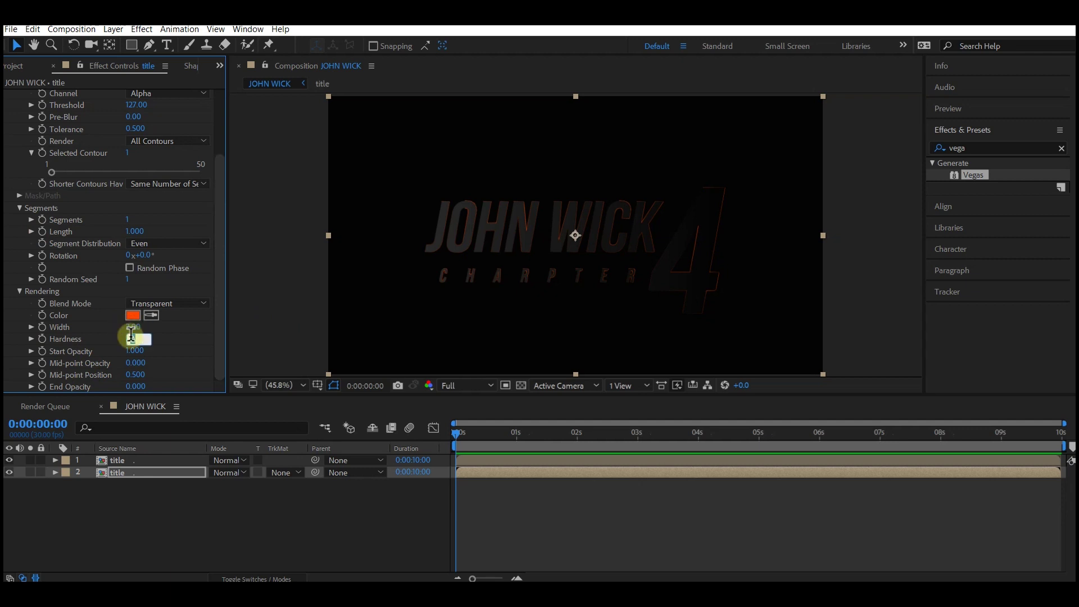
{"action": "type", "text": "1"}
{"action": "key", "text": "Return"}
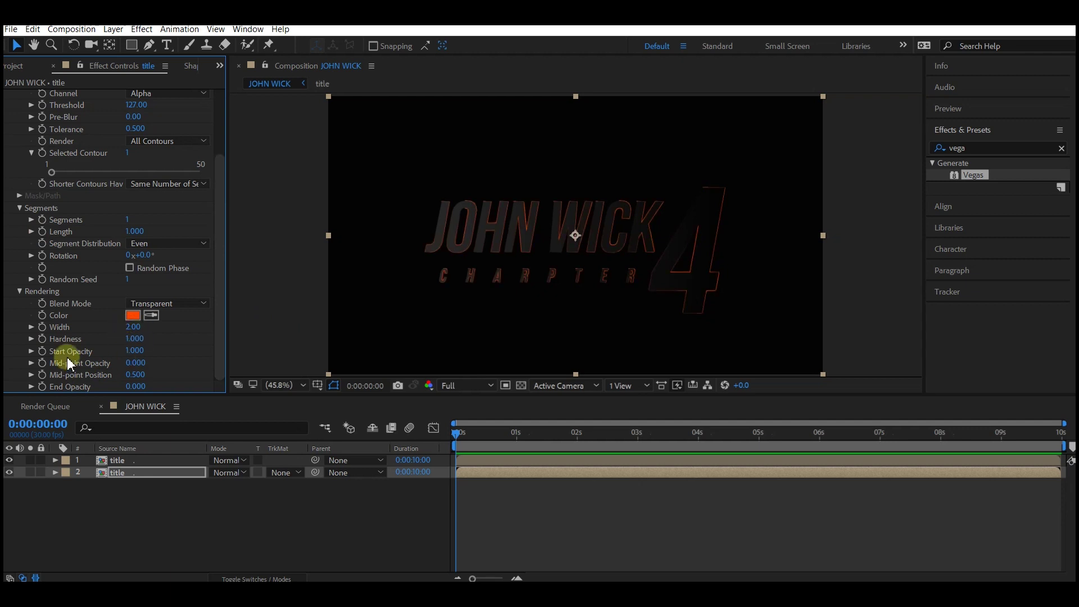
{"action": "left_click", "coordinate": [126, 352]}
{"action": "type", "text": "1"}
{"action": "key", "text": "Return"}
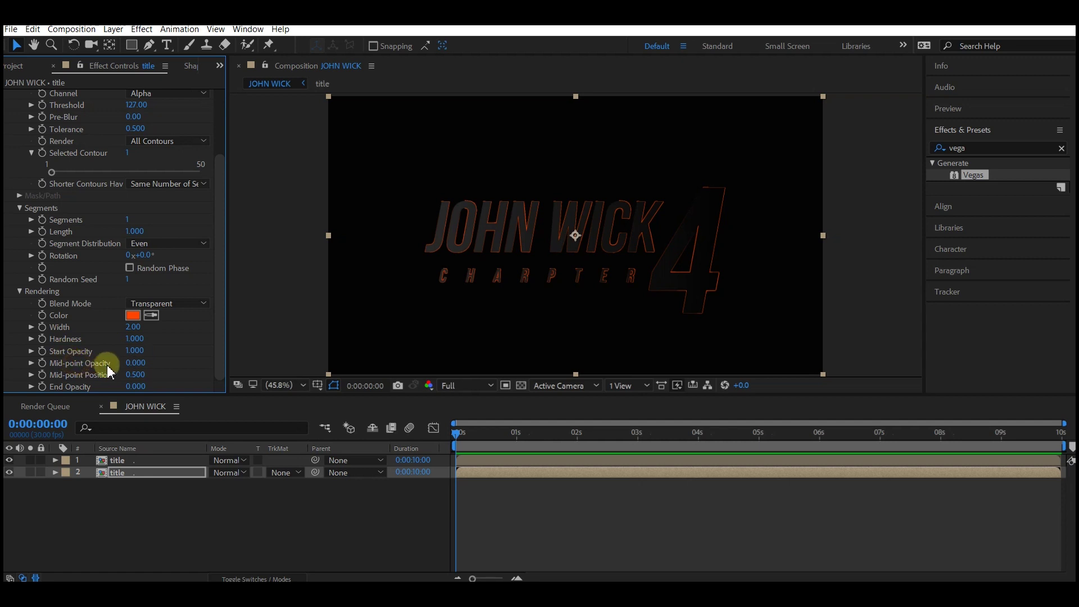
- Set the Vegas stroke's mid-point opacity to 0.5 and its end opacity to 0.280
{"action": "left_click", "coordinate": [135, 363]}
{"action": "type", "text": "0.5"}
{"action": "key", "text": "Return"}
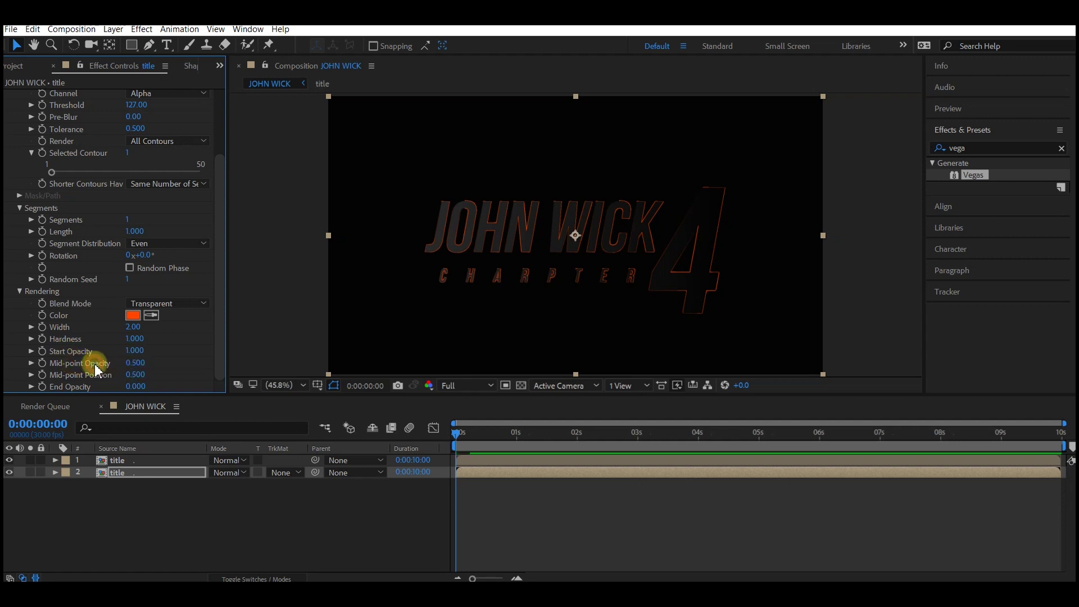
{"action": "left_click", "coordinate": [132, 386]}
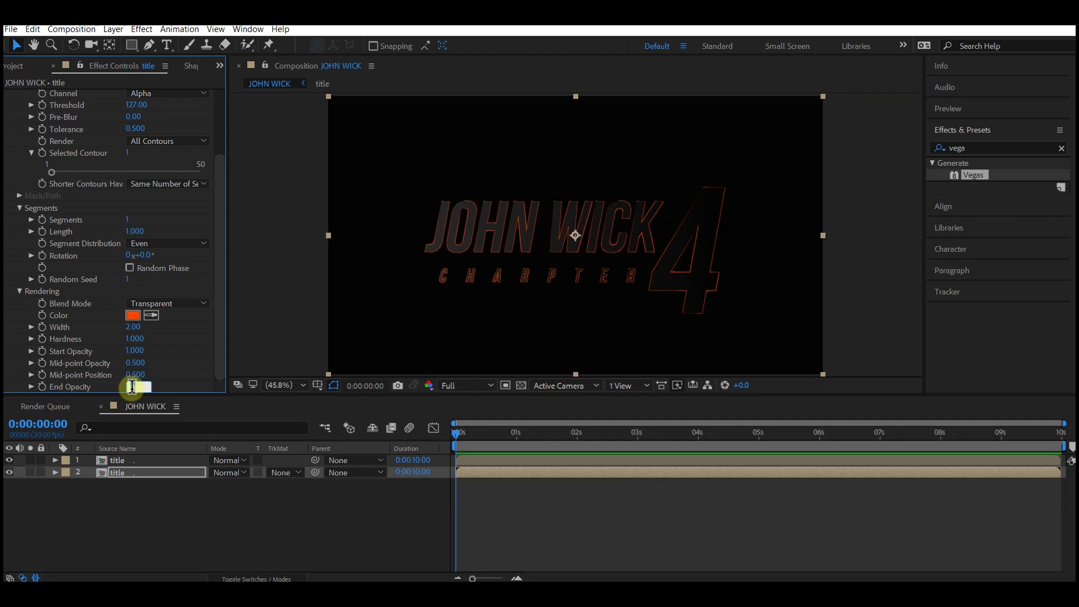
{"action": "type", "text": "0.280"}
- Duplicate the Vegas-outlined title layer and select the lowest copy
{"action": "left_click", "coordinate": [103, 473]}
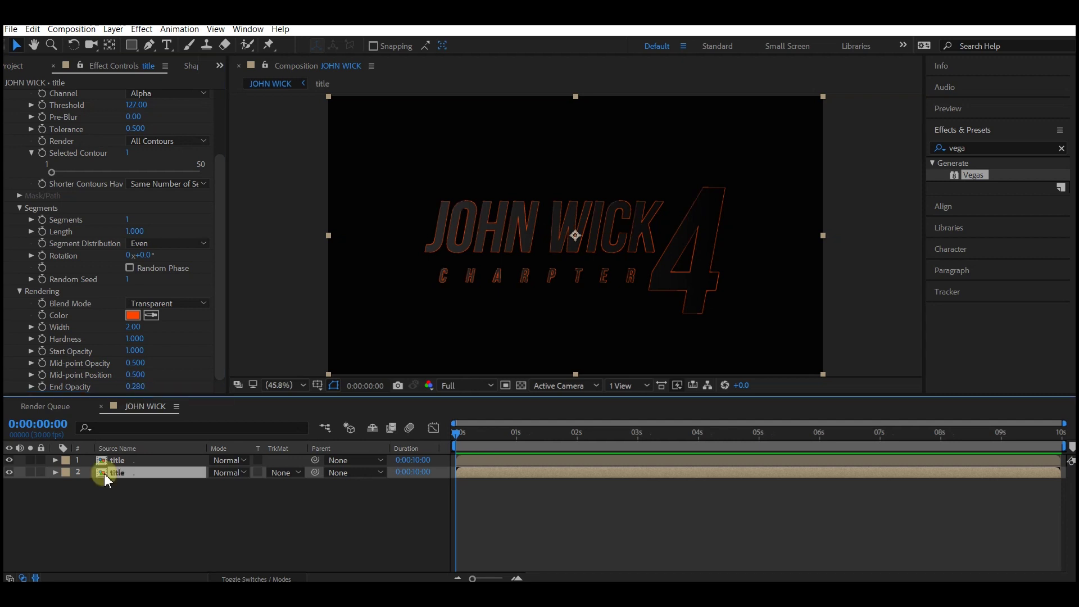
{"action": "key", "text": "ctrl+d"}
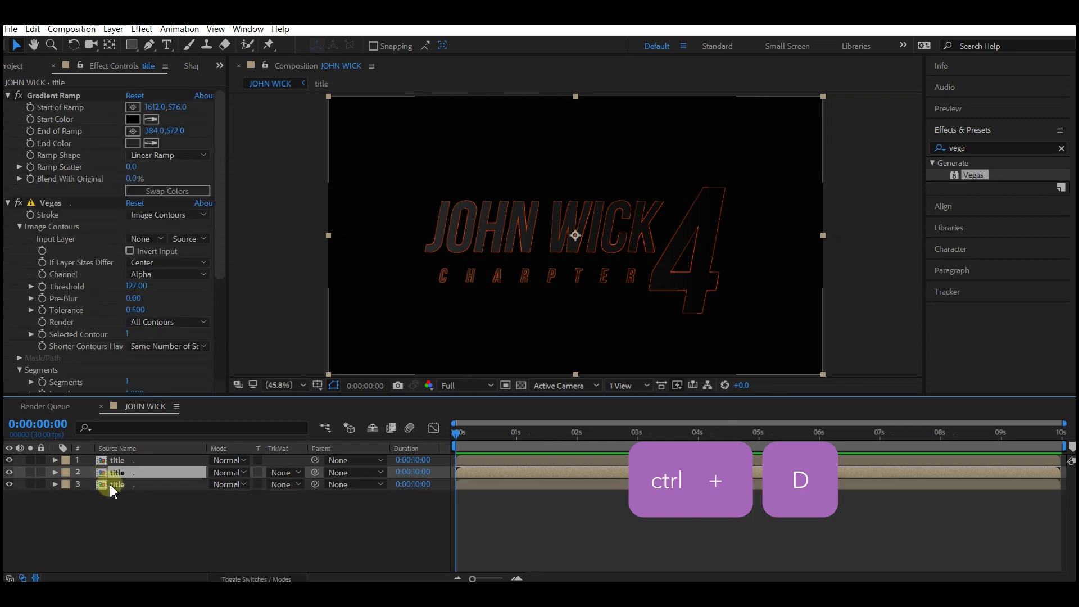
{"action": "left_click", "coordinate": [111, 487]}
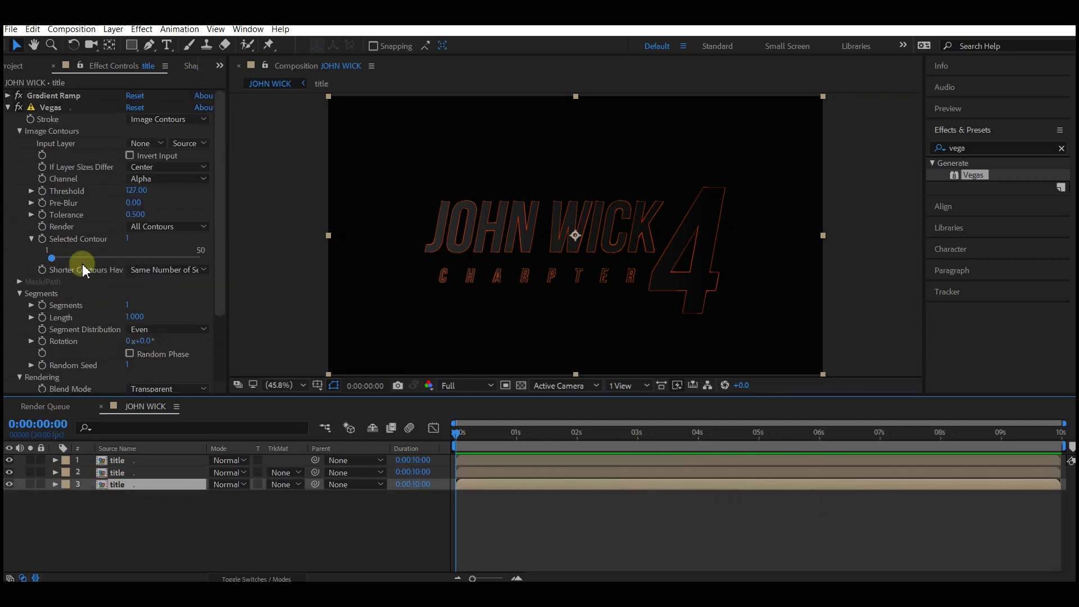
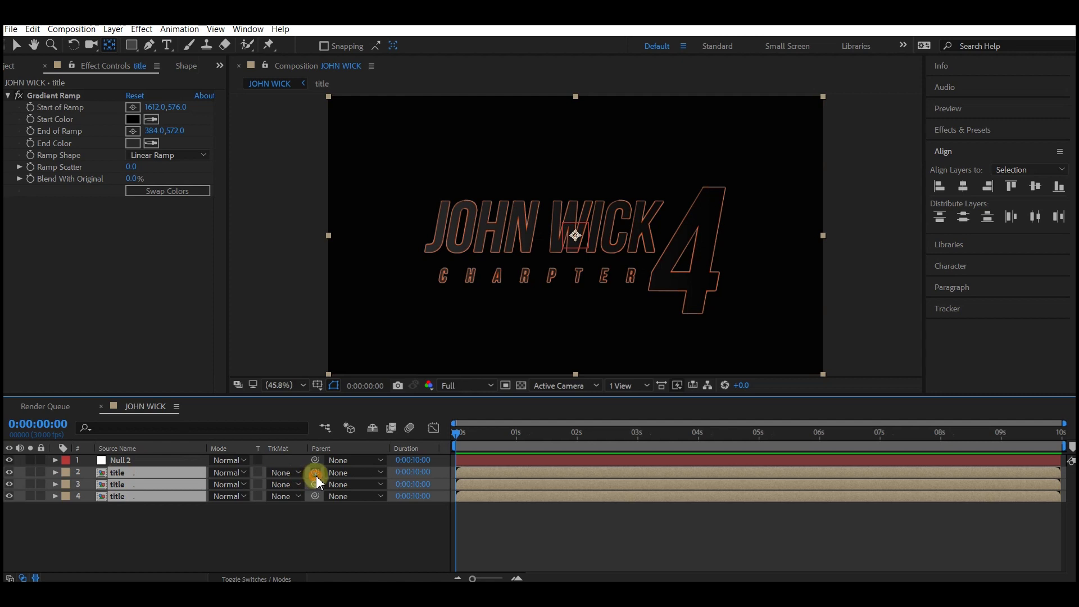
- Parent the three title layers to the null object and rename the null "title control"
{"action": "left_click_drag", "start_coordinate": [317, 478], "coordinate": [125, 467]}
{"action": "key", "text": "Return"}
{"action": "left_click", "coordinate": [127, 465]}
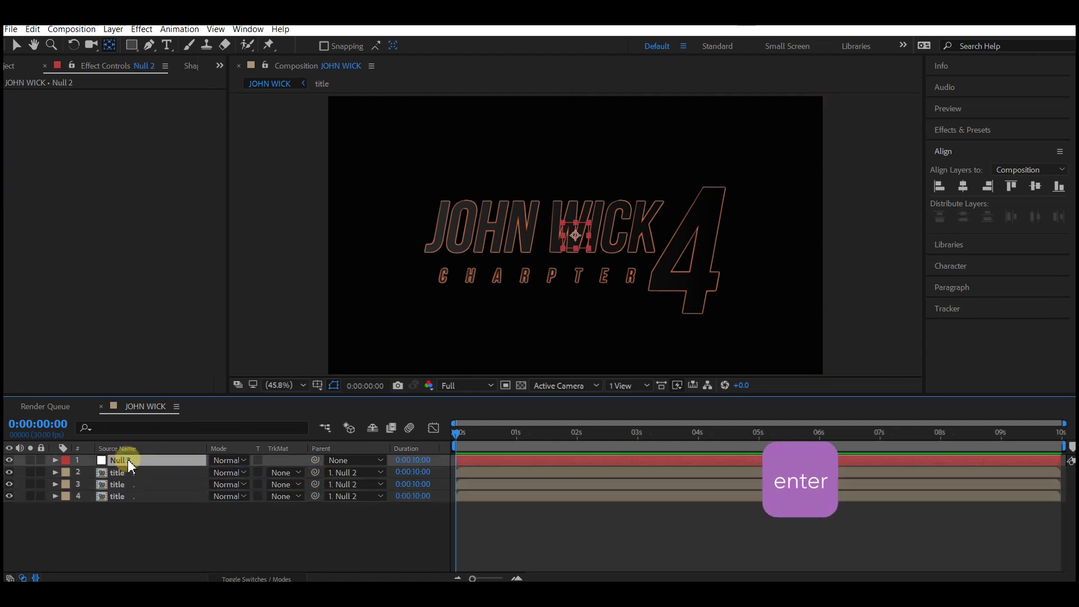
{"action": "key", "text": "Return"}
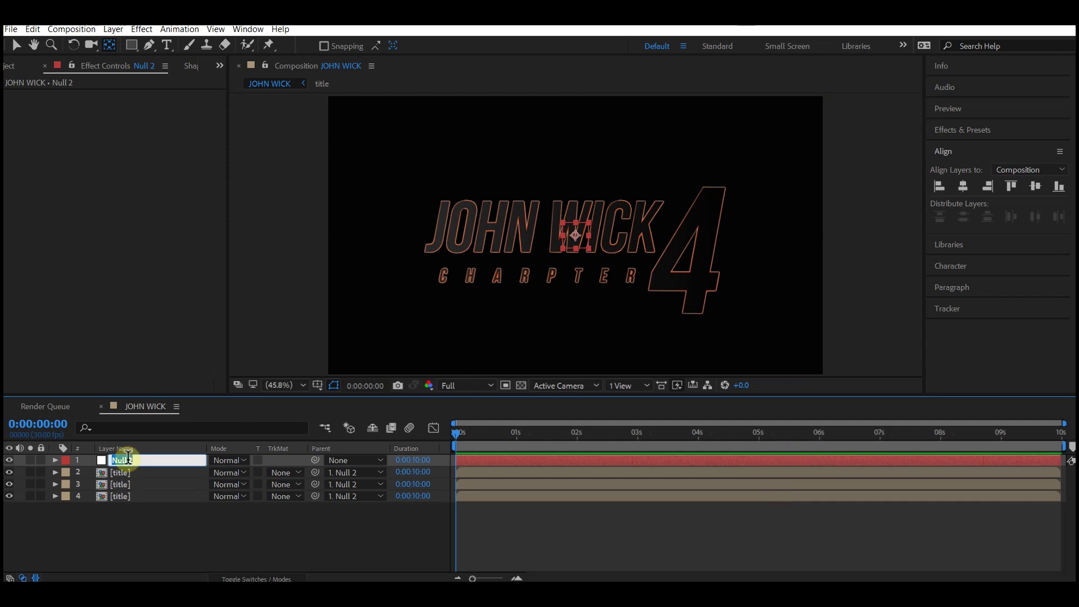
{"action": "type", "text": "title control"}
{"action": "key", "text": "Return"}
- Reveal the title control layer's scale property and end the work area at 0:00:05:01
{"action": "key", "text": "s"}
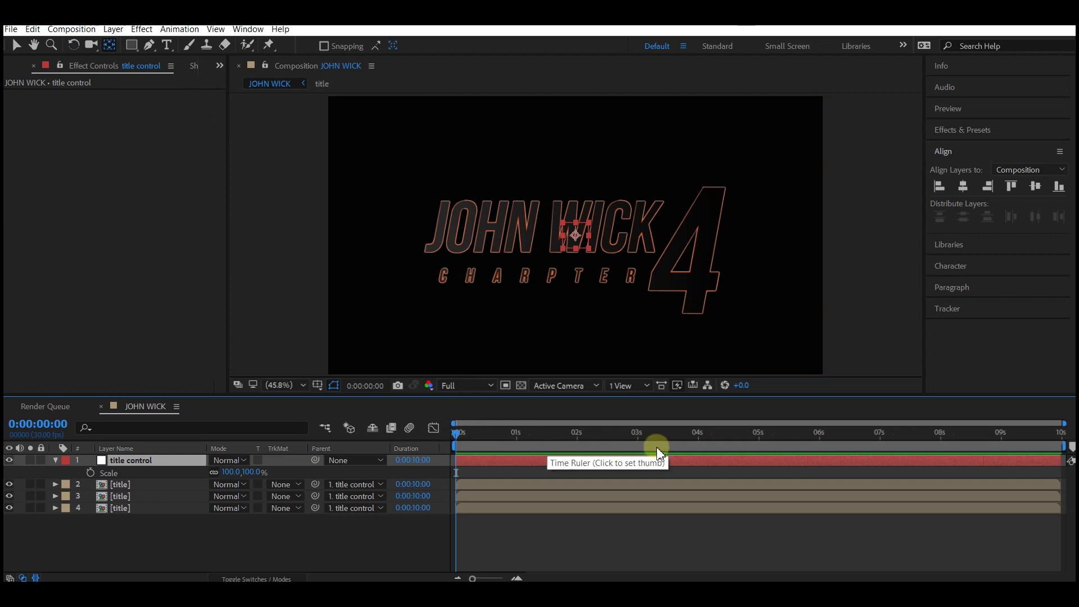
{"action": "left_click", "coordinate": [702, 446]}
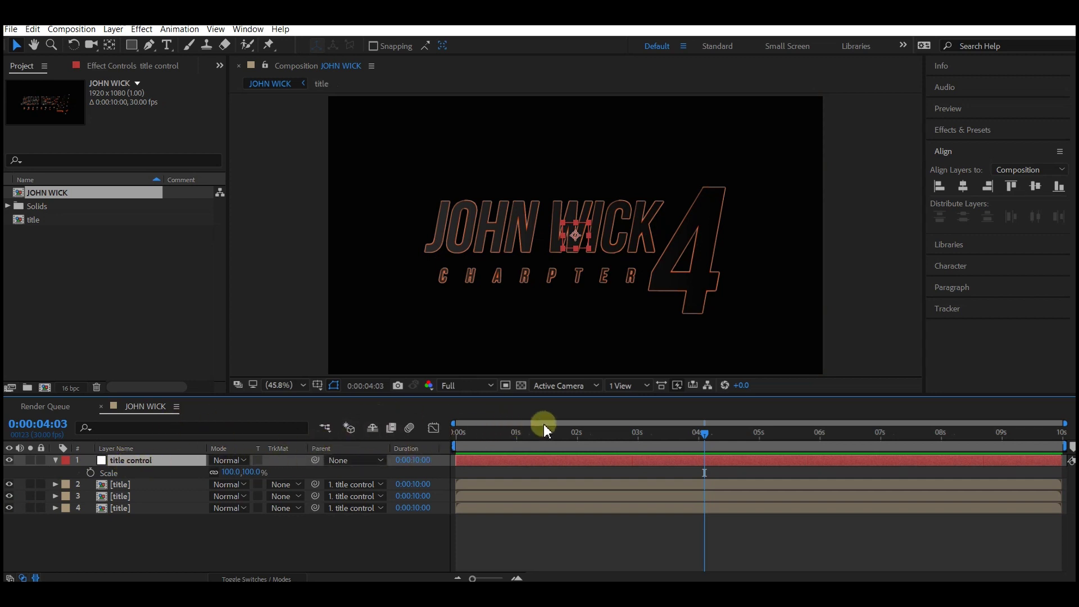
{"action": "left_click", "coordinate": [760, 433]}
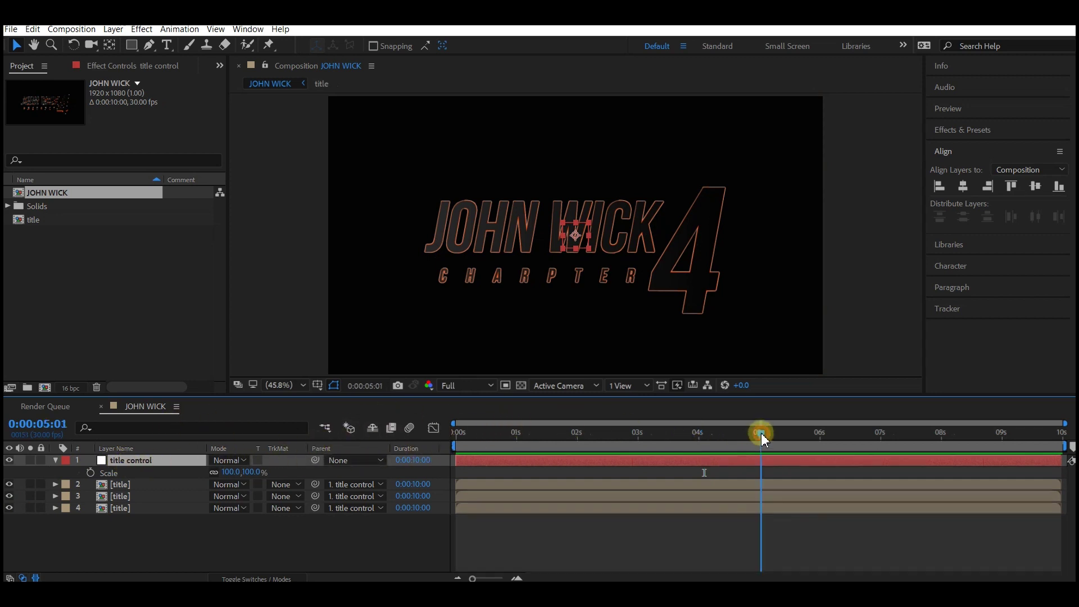
{"action": "key", "text": "n"}
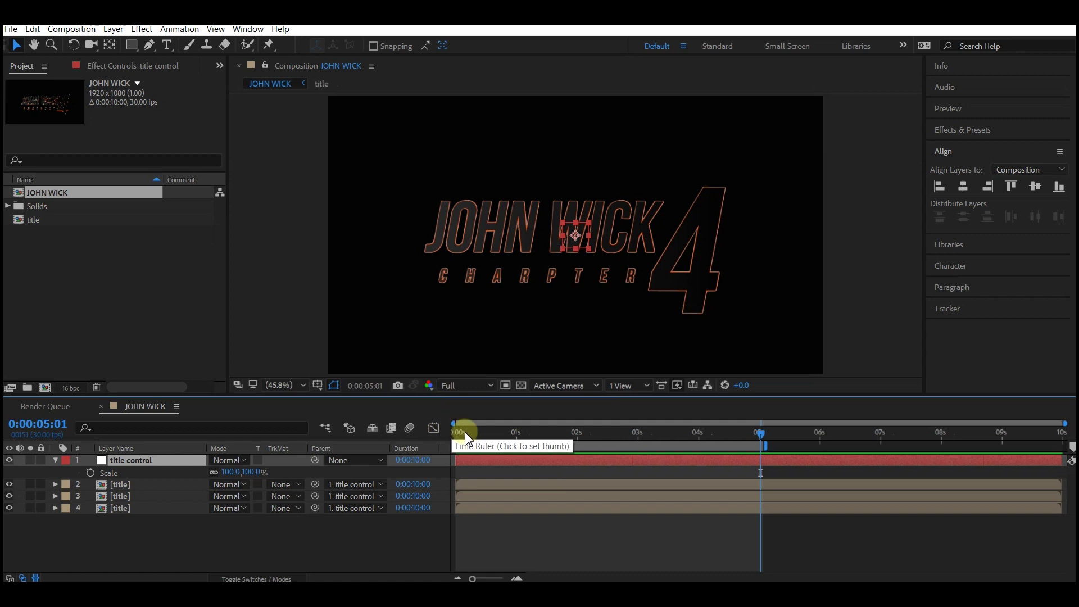
- Keyframe the title control's scale at 0:00:04:07, set it to 130% at 0:00:00:00, and apply Easy Ease
{"action": "left_click_drag", "start_coordinate": [464, 432], "coordinate": [713, 440]}
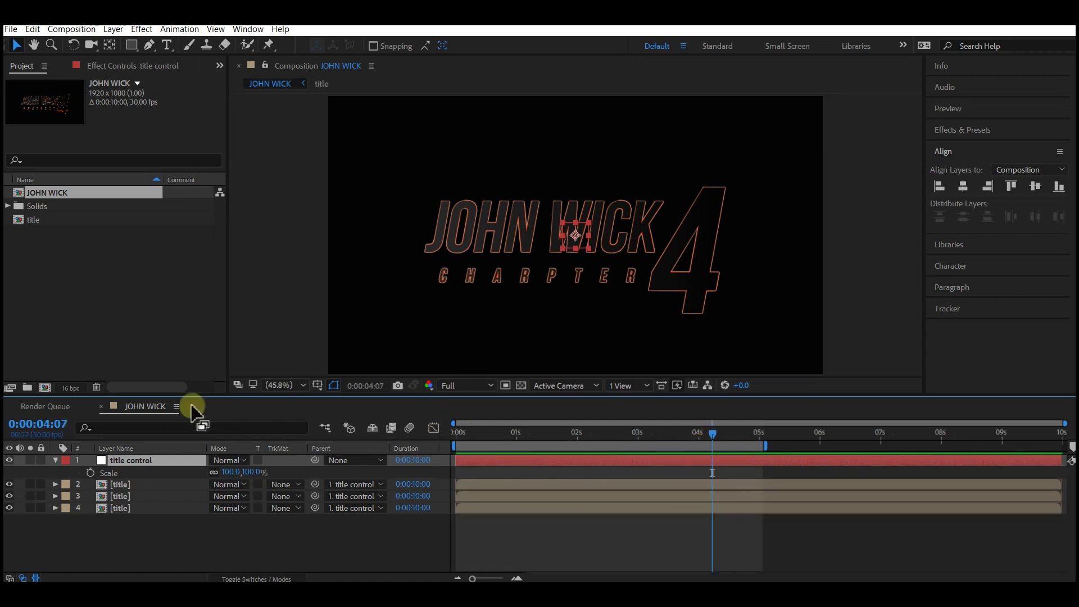
{"action": "left_click", "coordinate": [90, 473]}
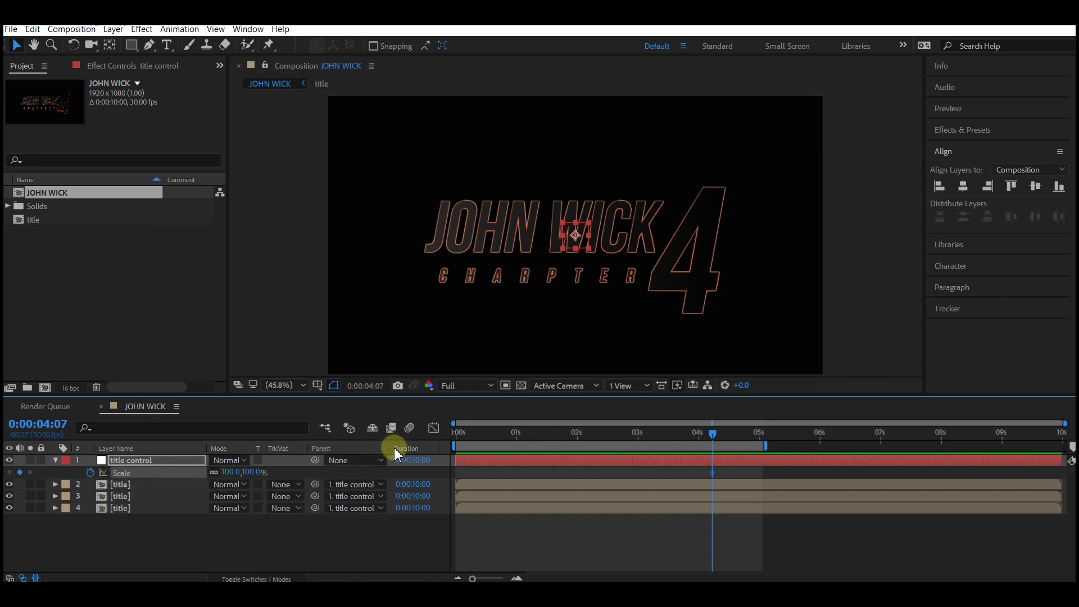
{"action": "left_click_drag", "start_coordinate": [478, 432], "coordinate": [447, 436]}
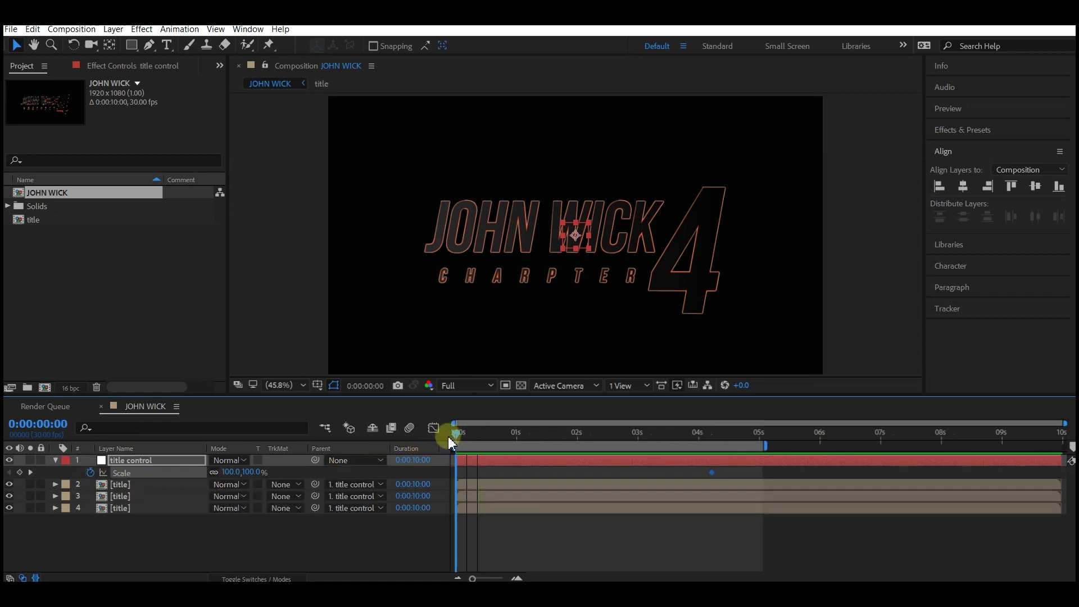
{"action": "left_click", "coordinate": [227, 473]}
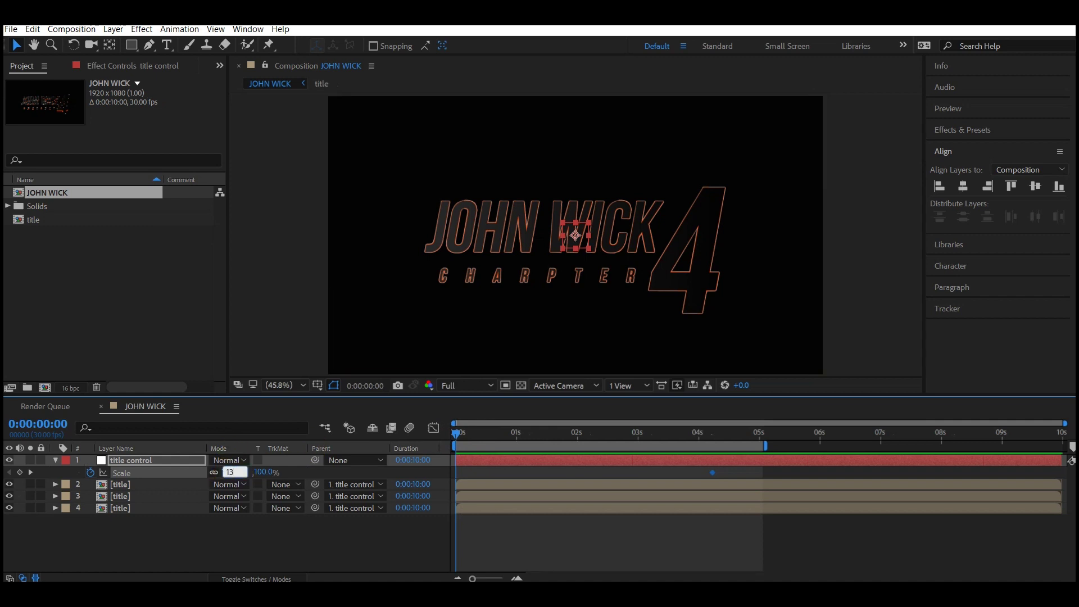
{"action": "key", "text": "Return"}
{"action": "key", "text": "F9"}
- Duplicate the topmost title layer
{"action": "left_click", "coordinate": [104, 484]}
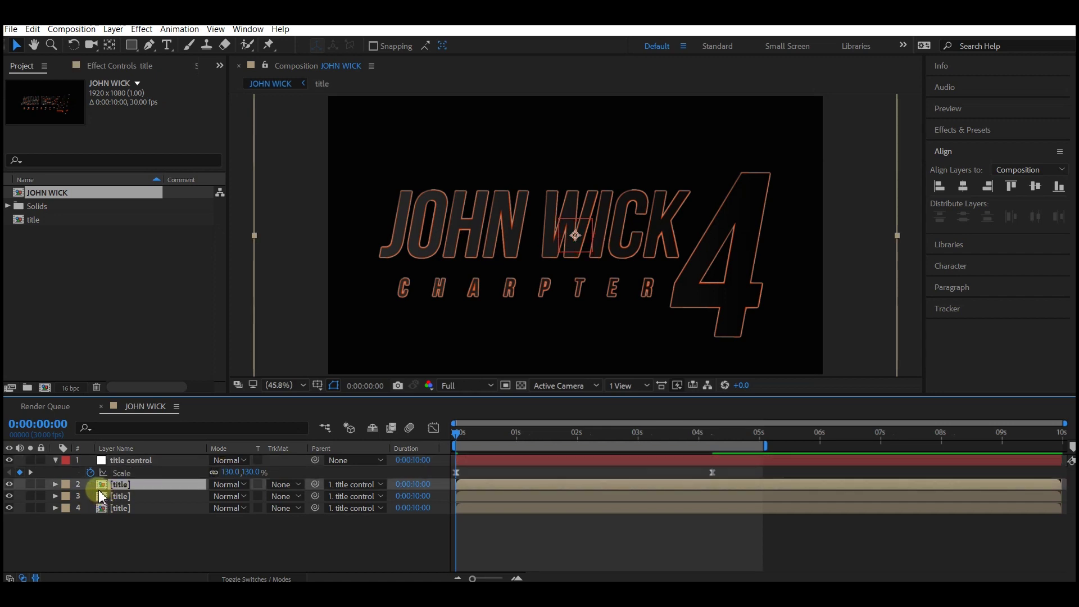
{"action": "key", "text": "ctrl+d"}
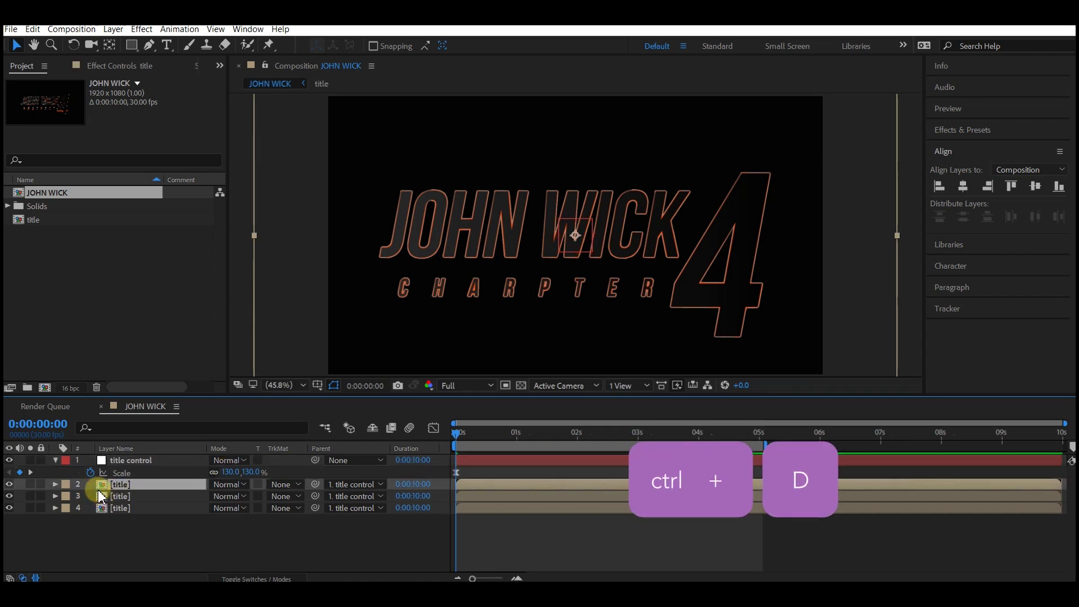
{"action": "key", "text": "ctrl+d"}
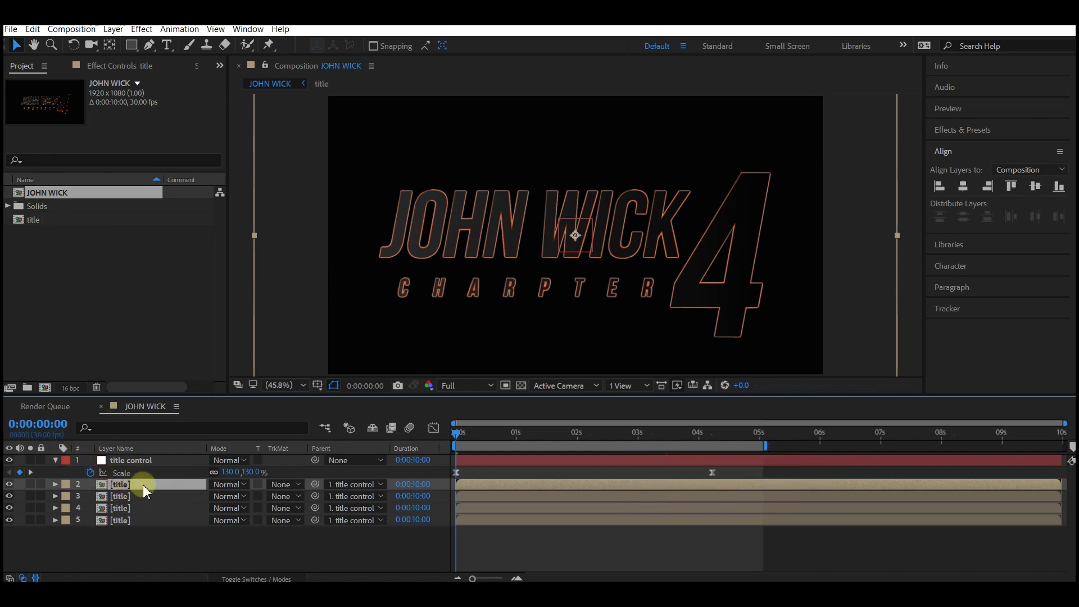
- Set the top title copy's Gradient Ramp start color to gray 575757 and keep the end color at 292929
{"action": "left_click", "coordinate": [219, 66]}
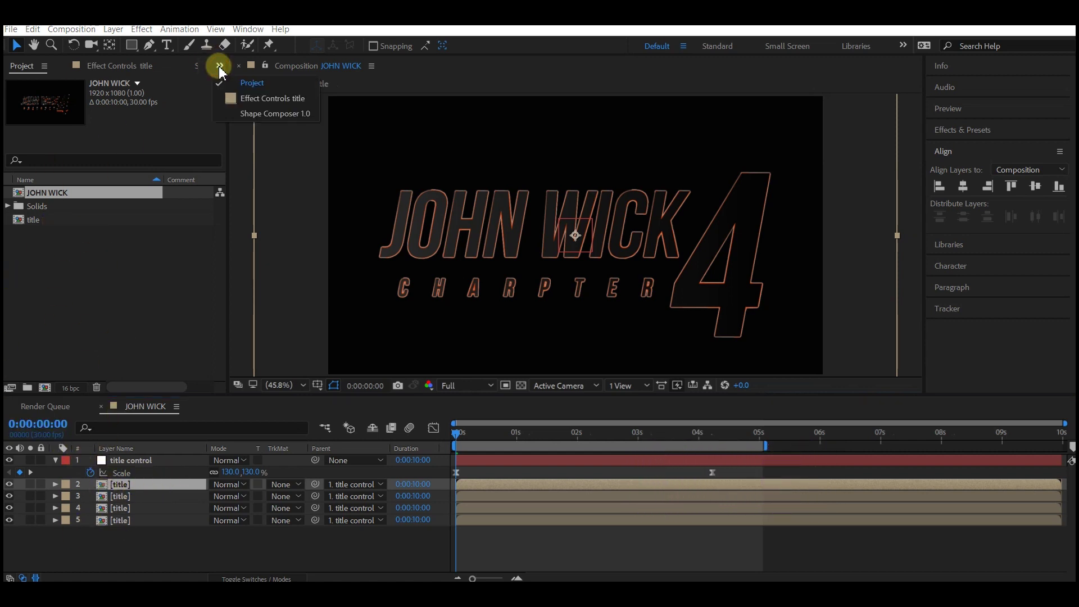
{"action": "left_click", "coordinate": [264, 98]}
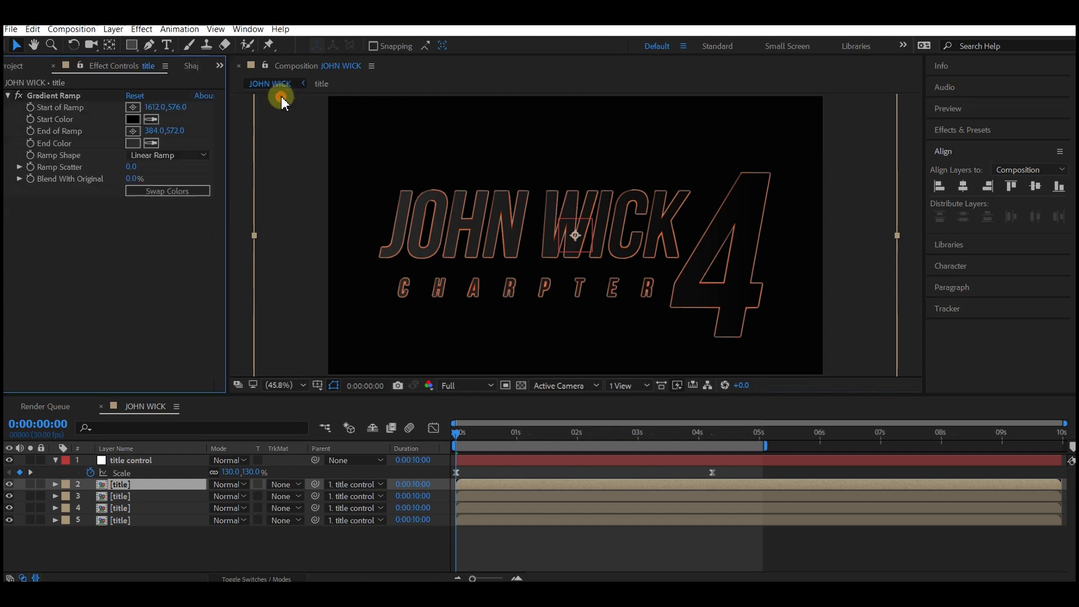
{"action": "left_click", "coordinate": [133, 119]}
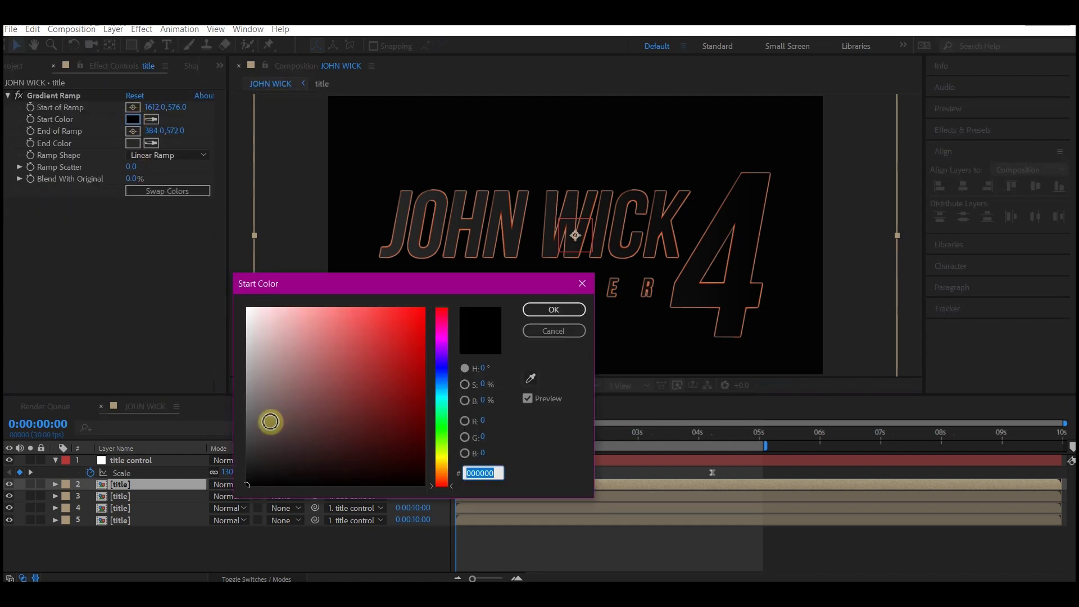
{"action": "left_click_drag", "start_coordinate": [270, 421], "coordinate": [246, 424]}
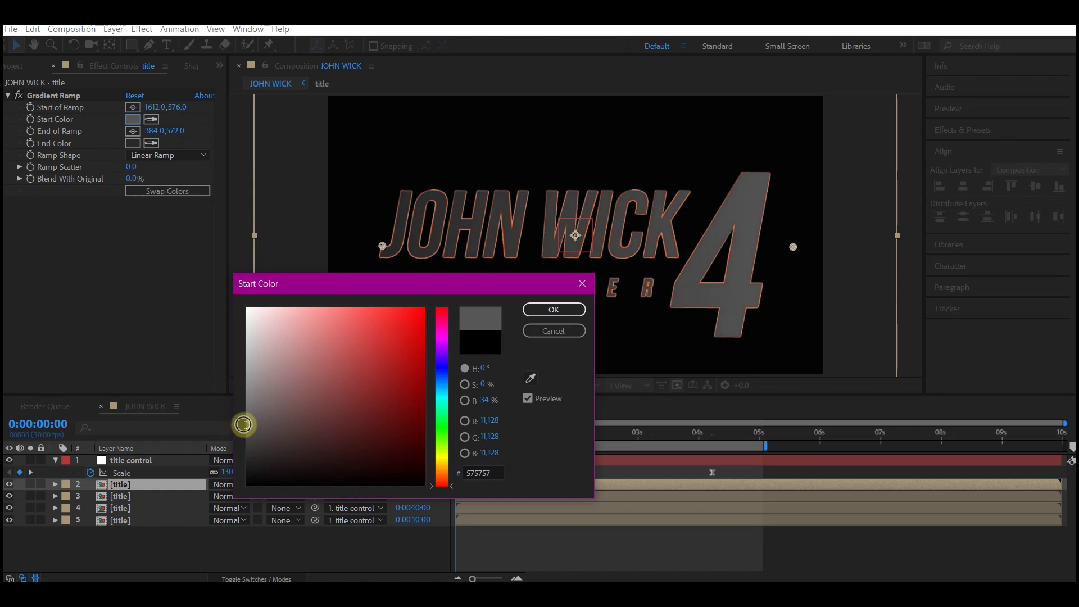
{"action": "left_click", "coordinate": [553, 309]}
{"action": "left_click", "coordinate": [133, 143]}
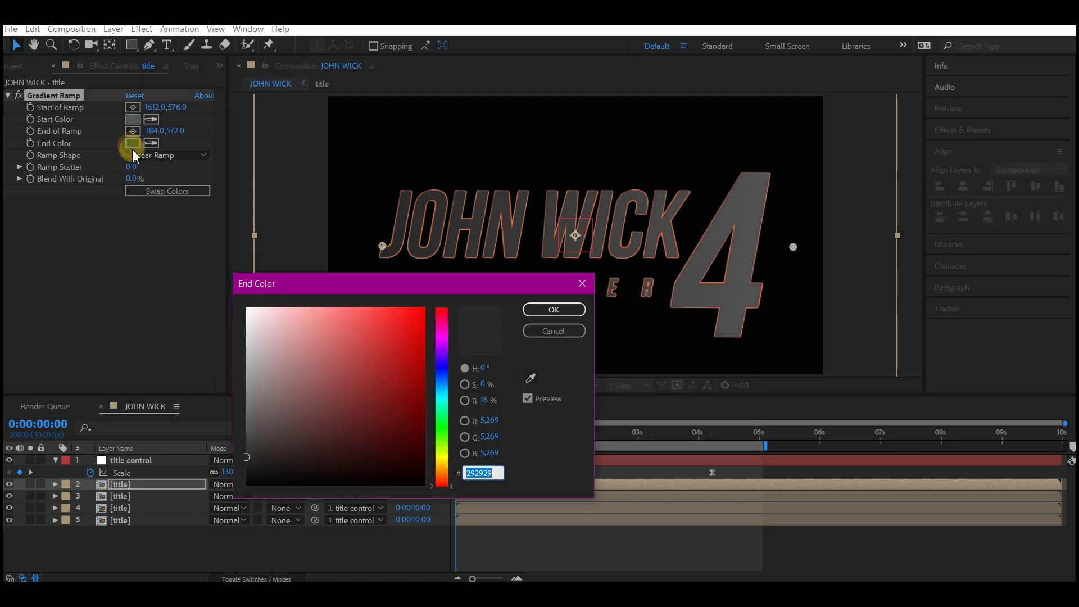
{"action": "left_click", "coordinate": [551, 309]}
- Draw a circular ellipse mask on the top title copy around the first letters of JOHN
{"action": "left_click", "coordinate": [133, 44]}
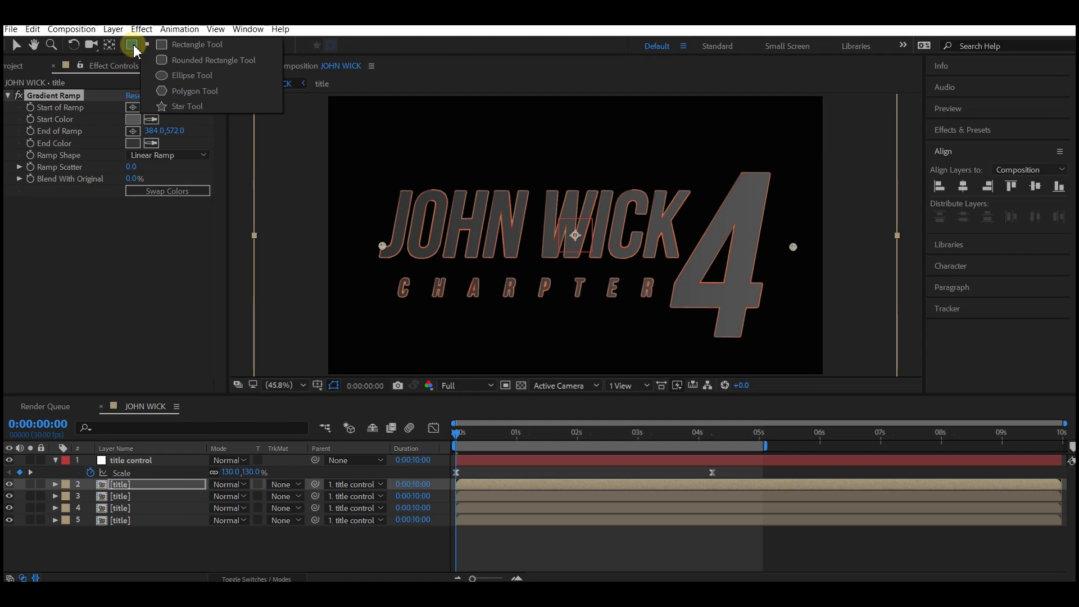
{"action": "left_click", "coordinate": [186, 75]}
{"action": "left_click_drag", "start_coordinate": [344, 180], "coordinate": [458, 298]}
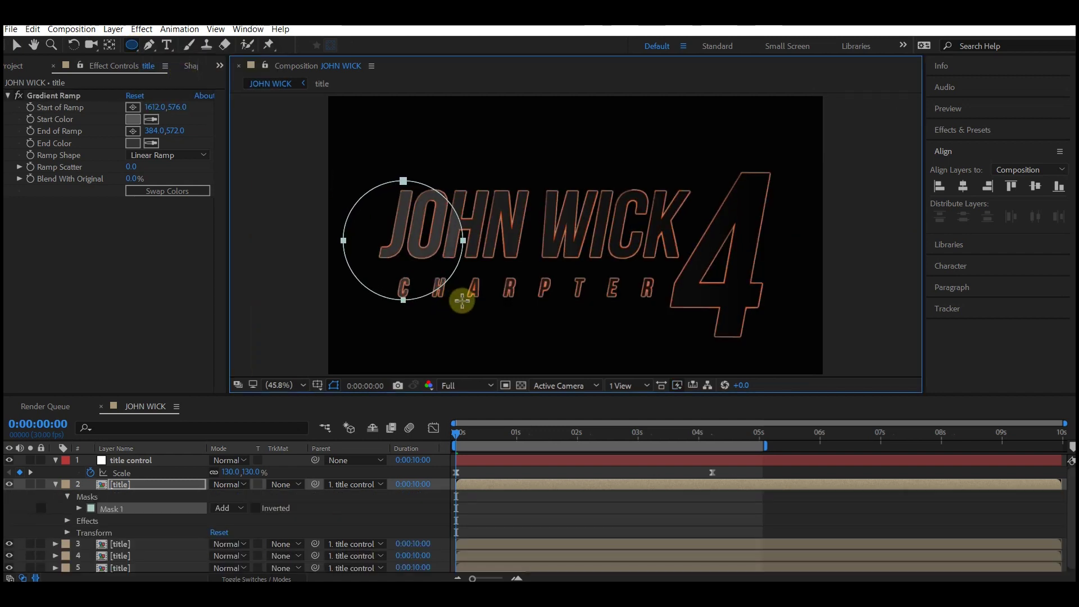
- Set the feather of the top title copy's mask to 10 pixels
{"action": "left_click", "coordinate": [121, 483]}
{"action": "key", "text": "f"}
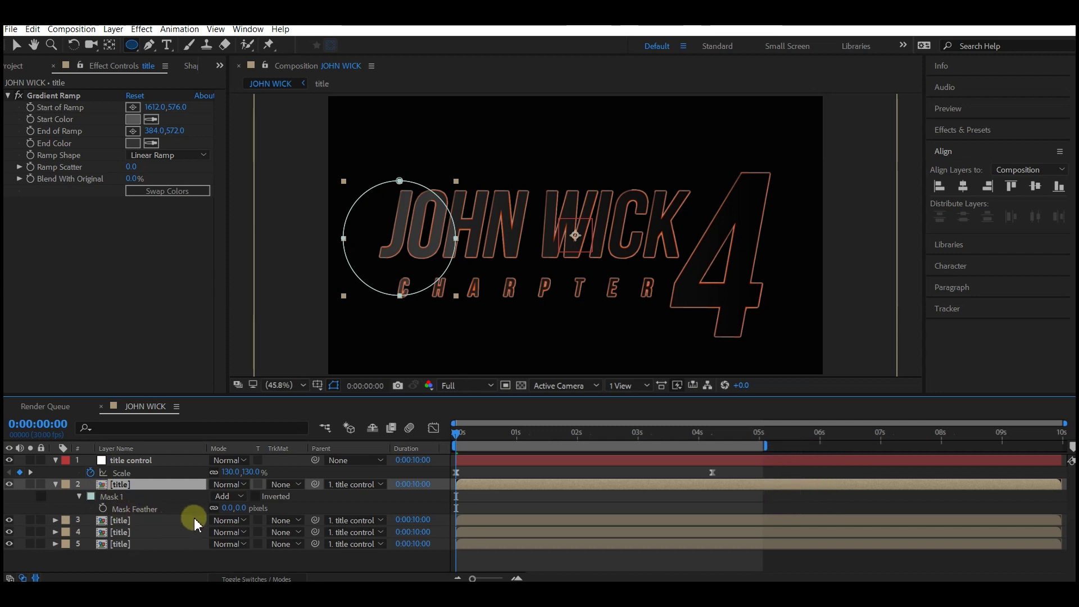
{"action": "left_click", "coordinate": [227, 508]}
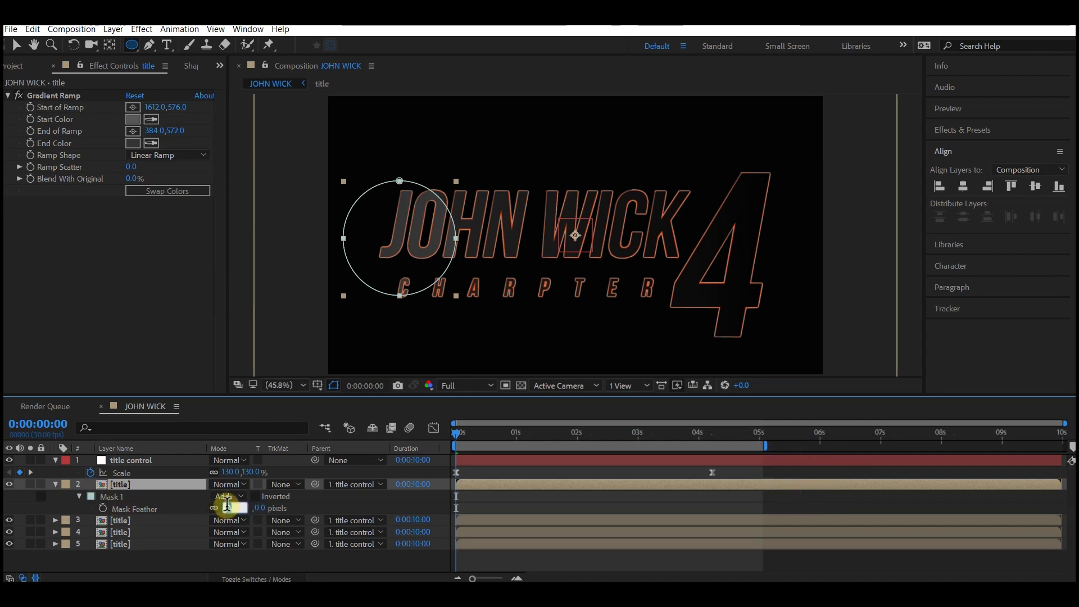
{"action": "type", "text": "10"}
{"action": "left_click", "coordinate": [77, 497]}
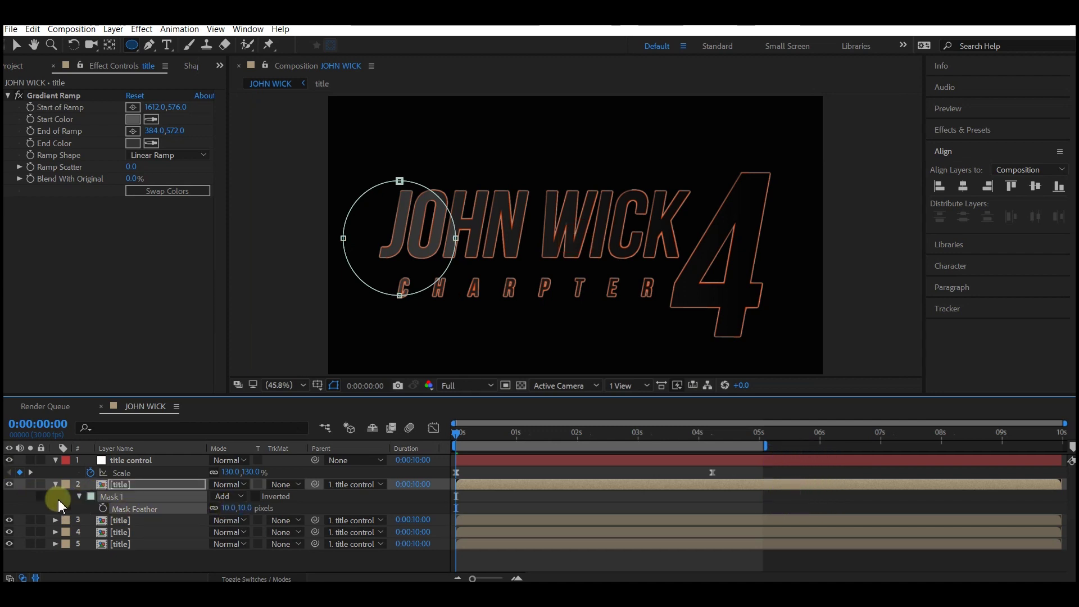
- Keyframe the mask path at 0:00:04:00, then at 0:00:02:02 move the circular mask left of the title text, and reveal the layer's keyframes
{"action": "left_click", "coordinate": [80, 497]}
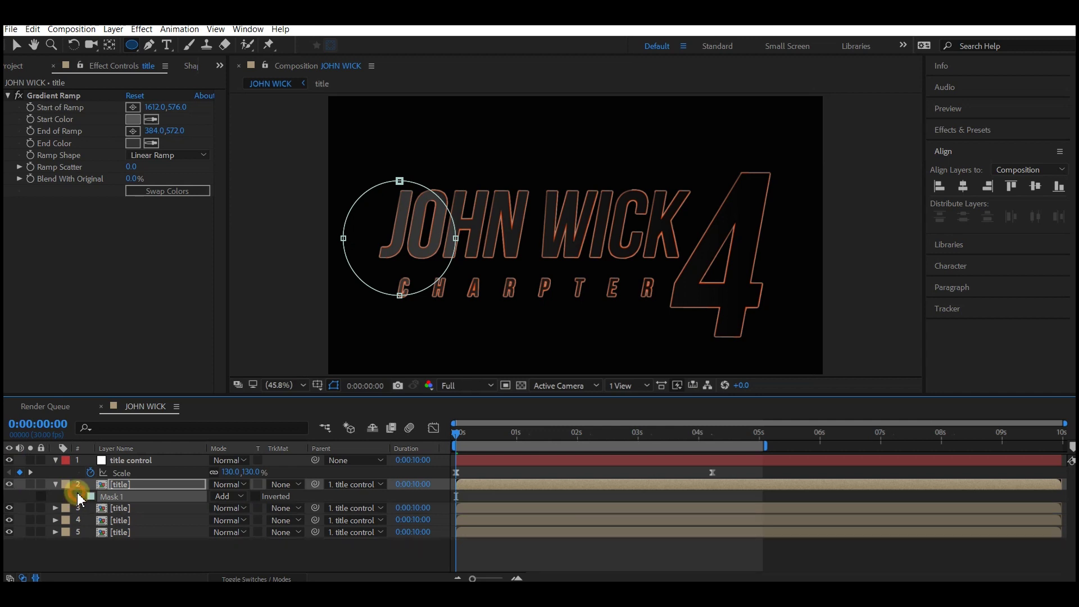
{"action": "left_click", "coordinate": [79, 498]}
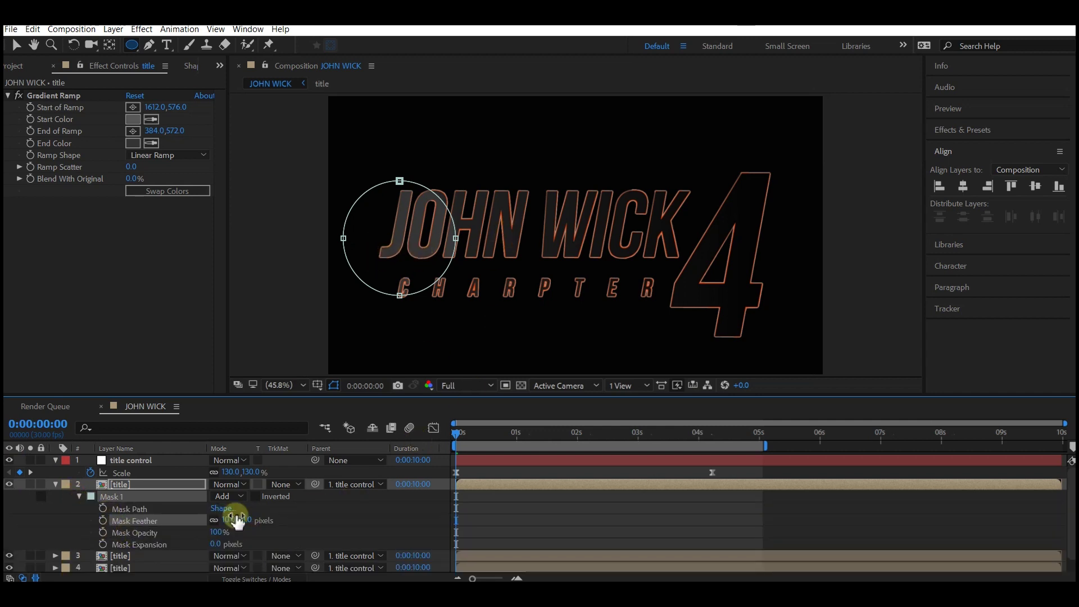
{"action": "left_click", "coordinate": [700, 444]}
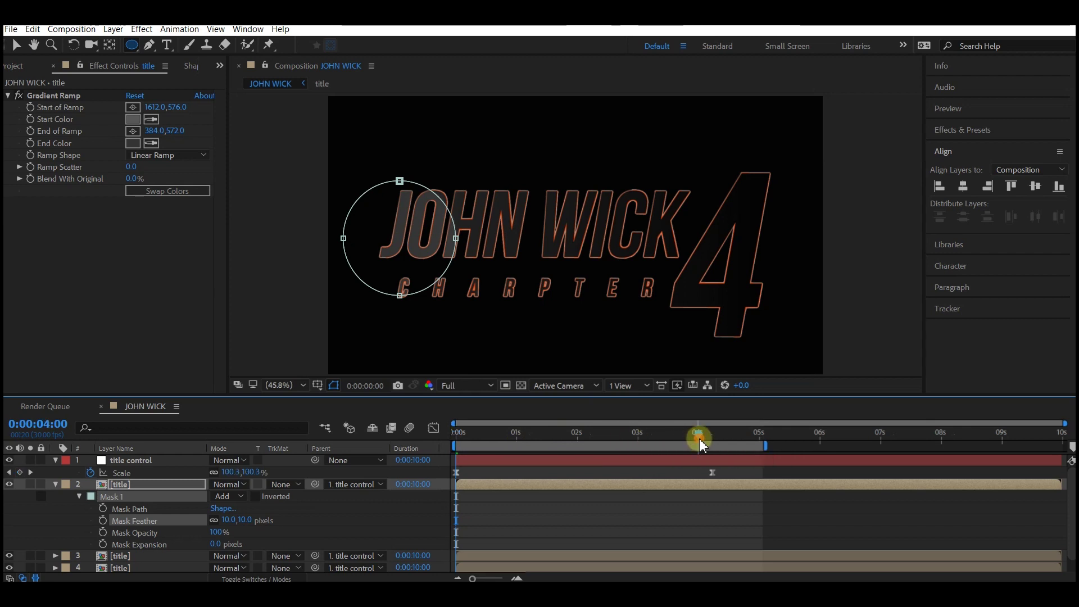
{"action": "left_click", "coordinate": [103, 508]}
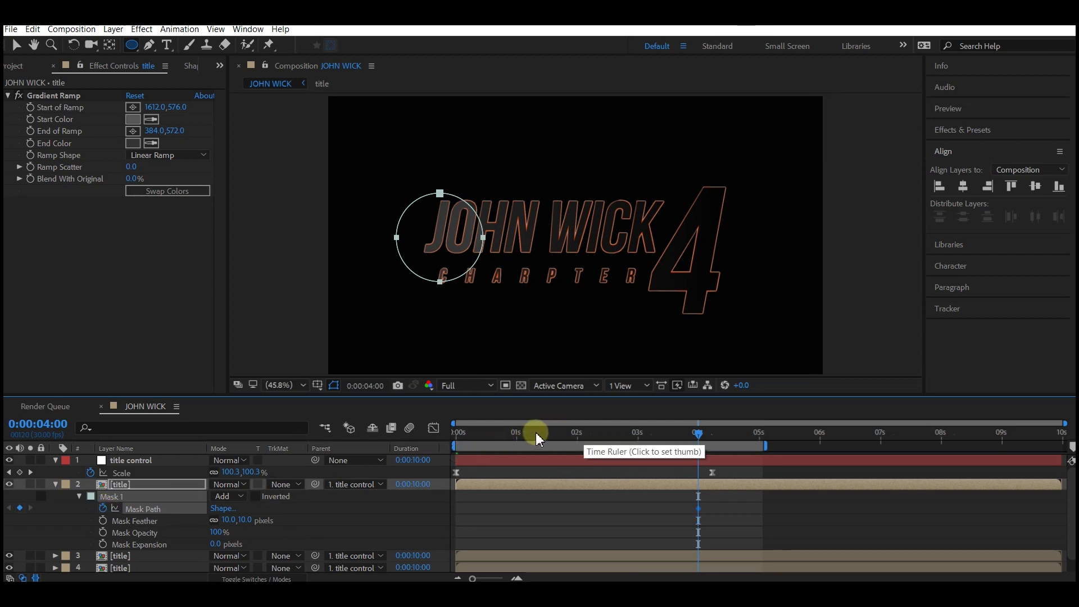
{"action": "left_click", "coordinate": [580, 436]}
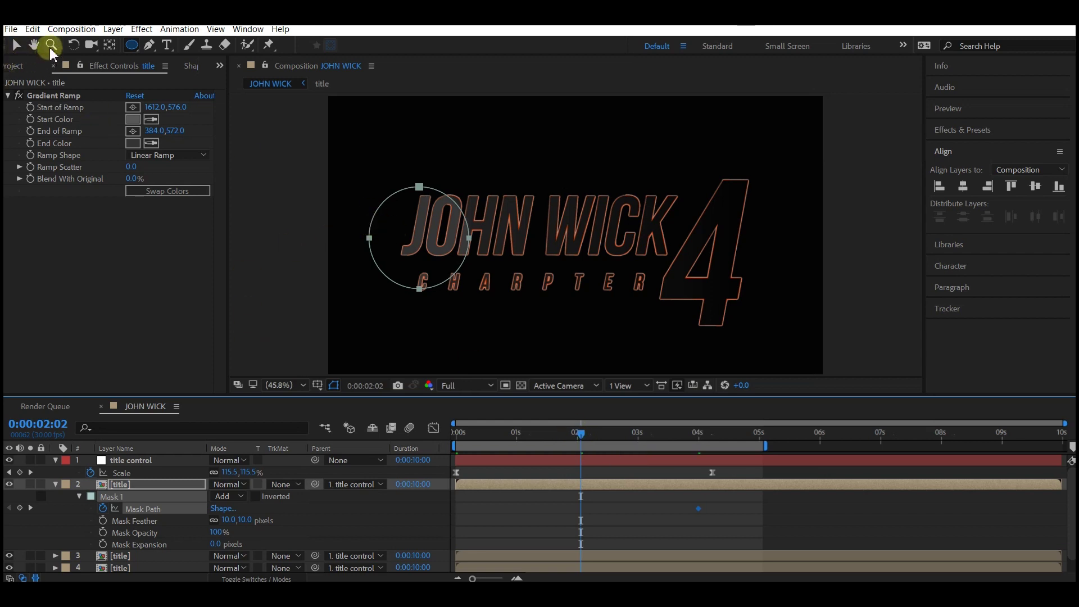
{"action": "left_click", "coordinate": [16, 47]}
{"action": "left_click_drag", "start_coordinate": [457, 239], "coordinate": [353, 248]}
{"action": "key", "text": "u"}
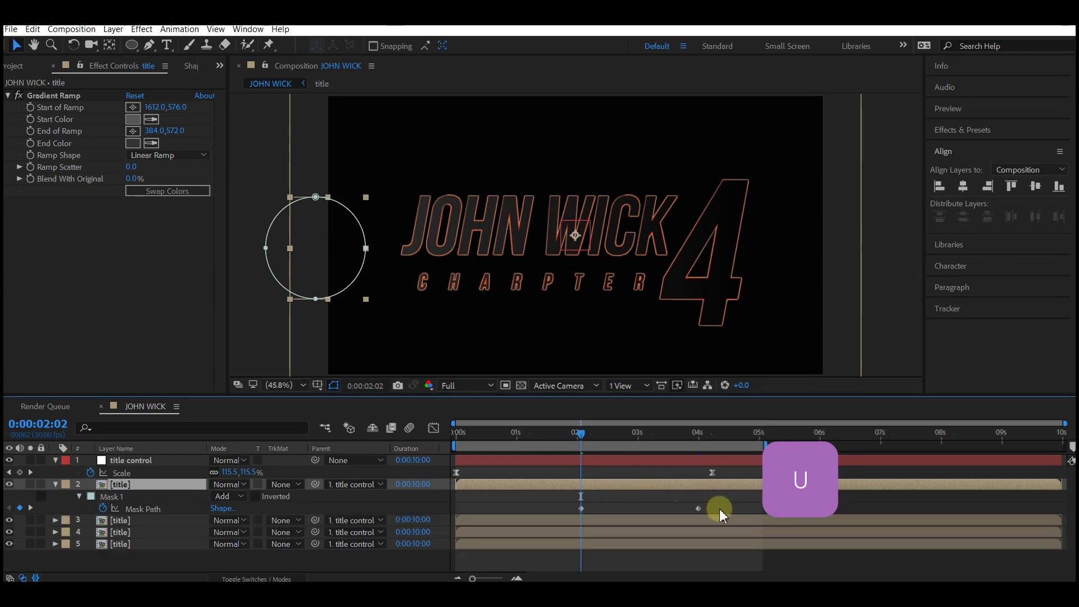
- Apply Easy Ease to both mask path keyframes of the top title copy and preview the animation
{"action": "left_click_drag", "start_coordinate": [721, 501], "coordinate": [568, 512]}
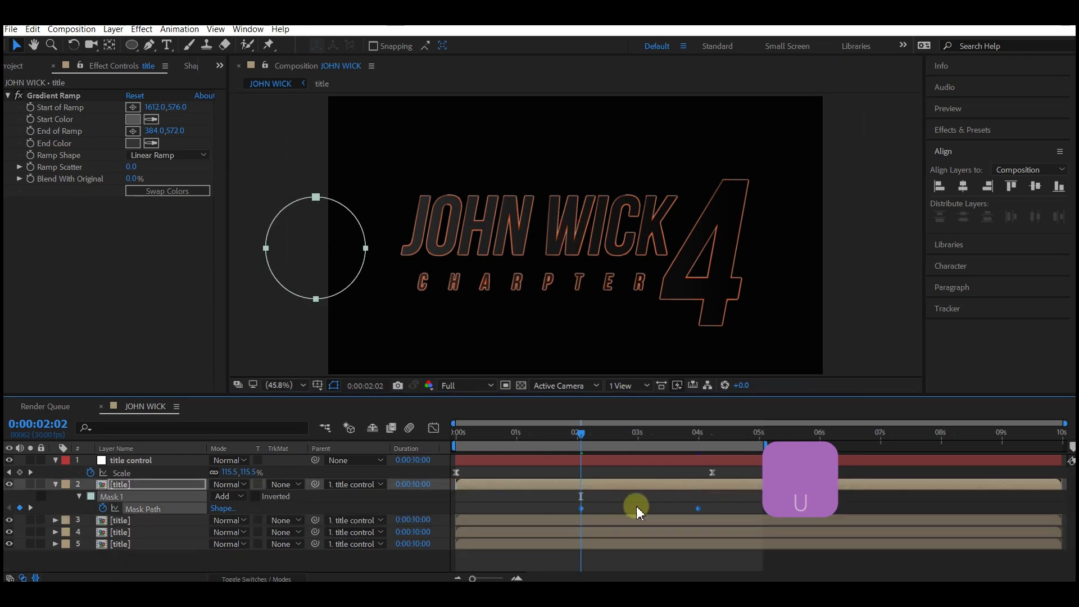
{"action": "right_click", "coordinate": [702, 510]}
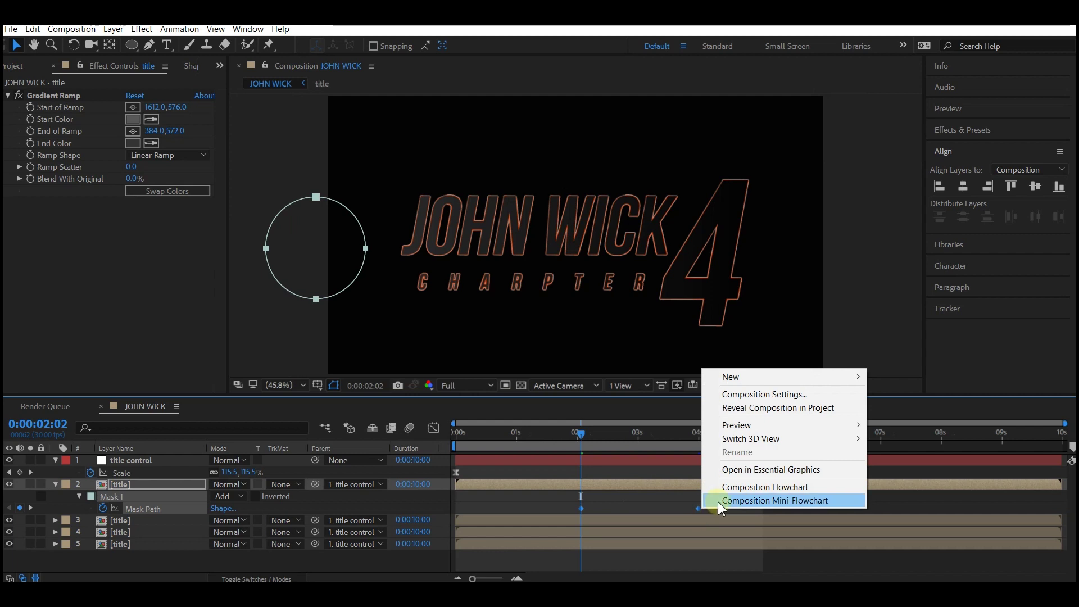
{"action": "right_click", "coordinate": [698, 508]}
{"action": "left_click", "coordinate": [905, 419]}
{"action": "key", "text": "space"}
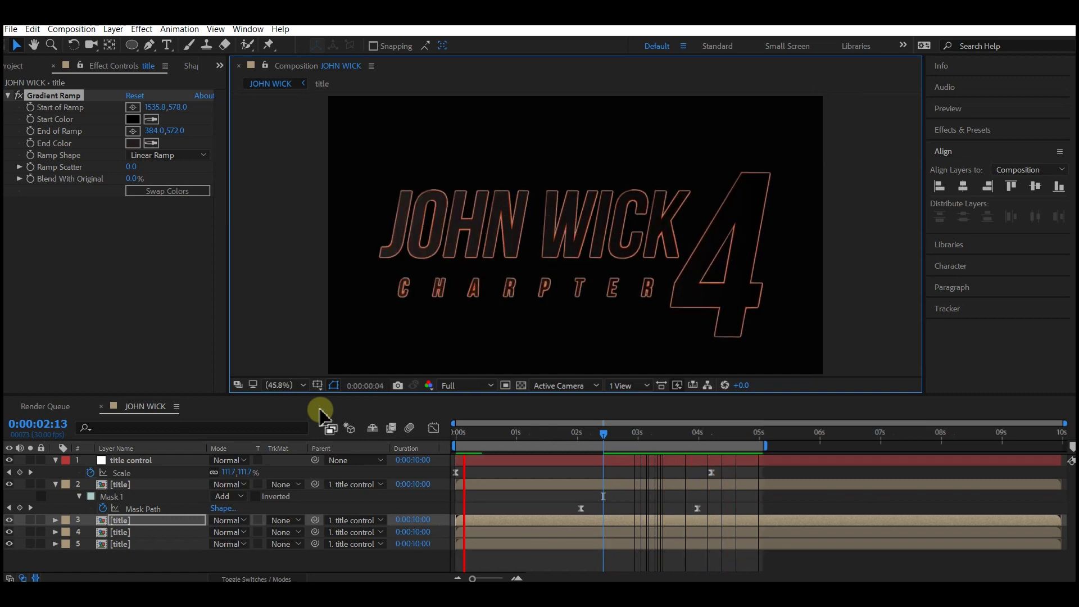
{"action": "key", "text": "space"}
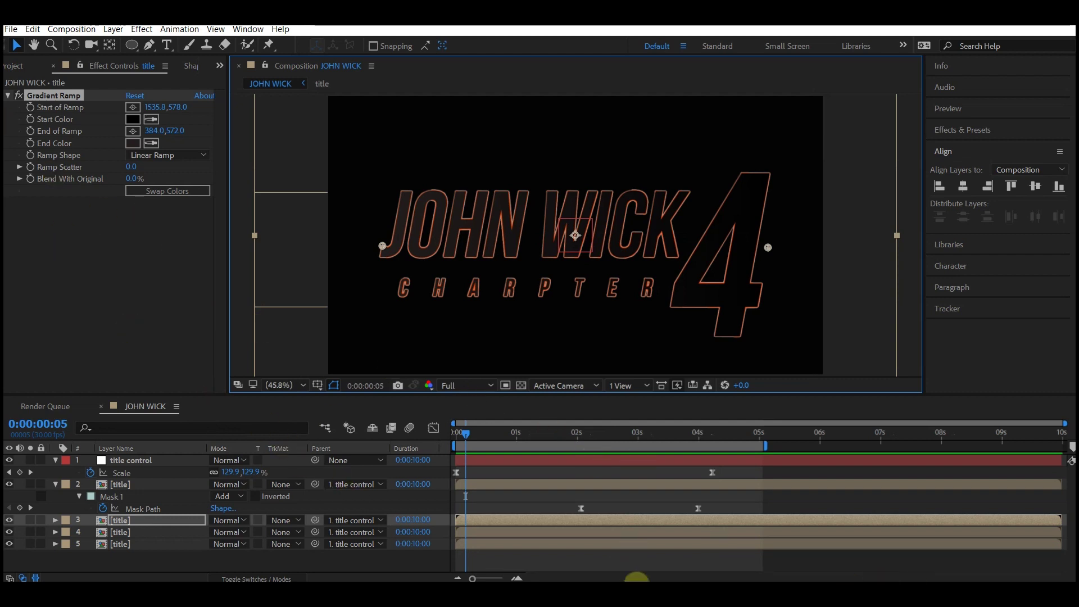
- Retime the mask path keyframes to about 1.6 and 4.2 seconds, and collapse the properties of all layers
{"action": "left_click_drag", "start_coordinate": [698, 508], "coordinate": [709, 508]}
{"action": "left_click_drag", "start_coordinate": [581, 508], "coordinate": [551, 508]}
{"action": "key", "text": "ctrl+a"}
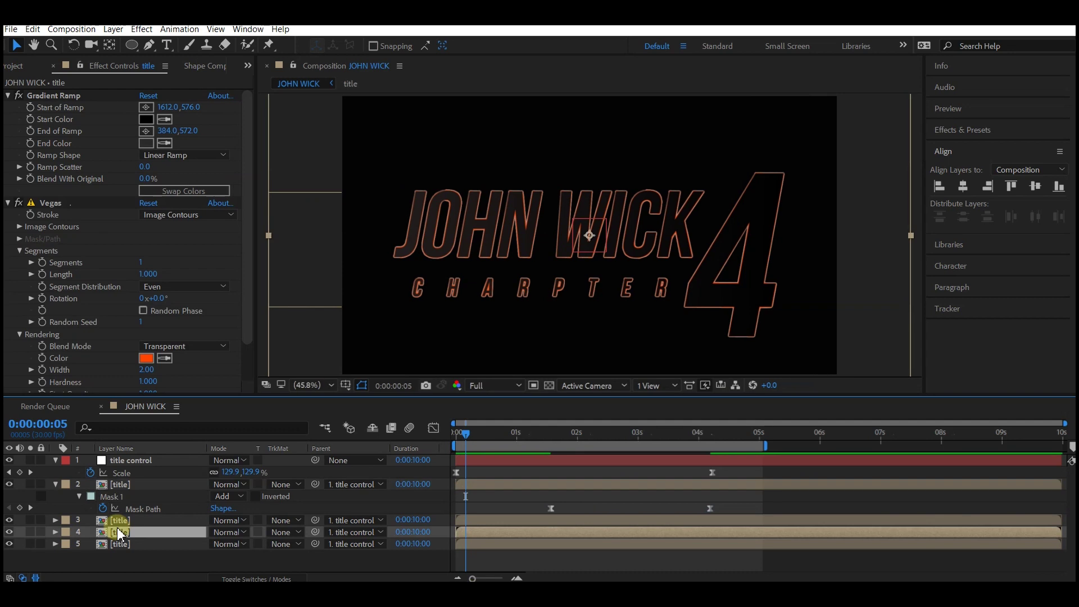
{"action": "key", "text": "u"}
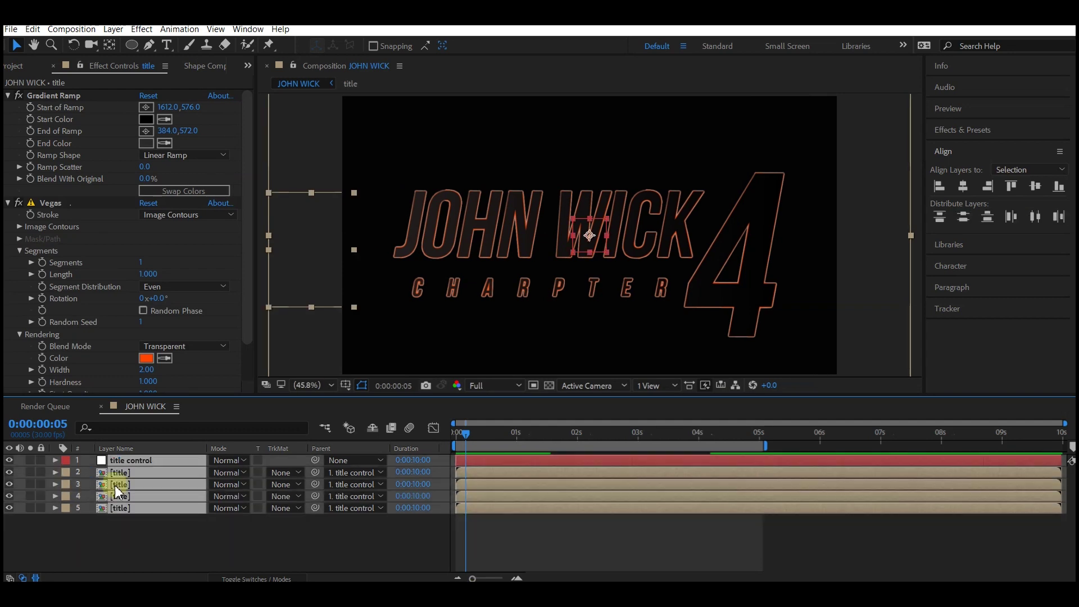
{"action": "left_click", "coordinate": [77, 535]}
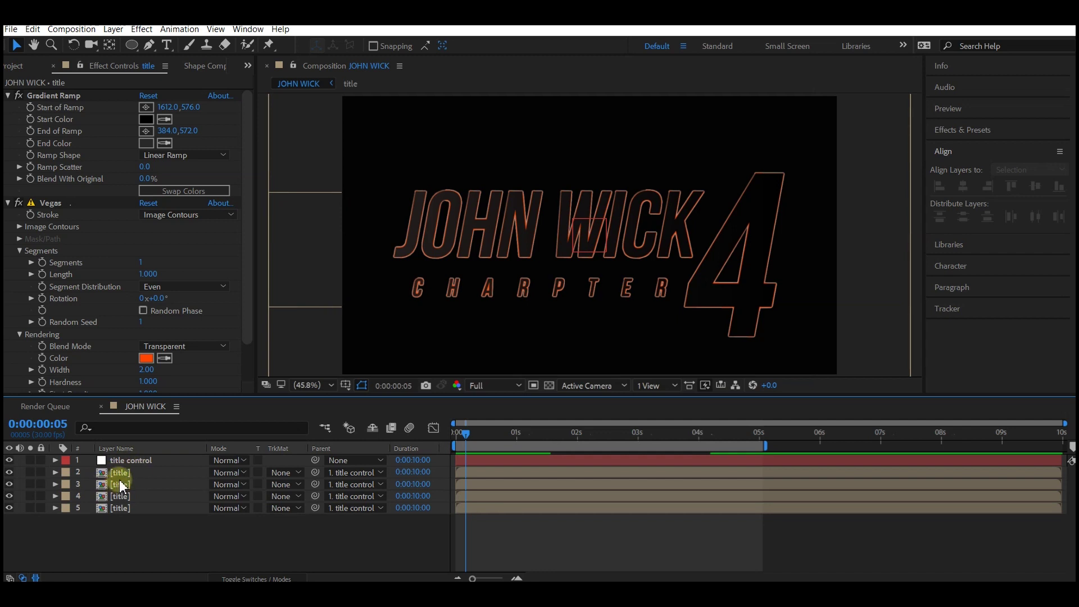
- Duplicate the title layer directly below the masked copy and apply CC Light Sweep to the duplicate
{"action": "left_click", "coordinate": [120, 485]}
{"action": "key", "text": "ctrl+d"}
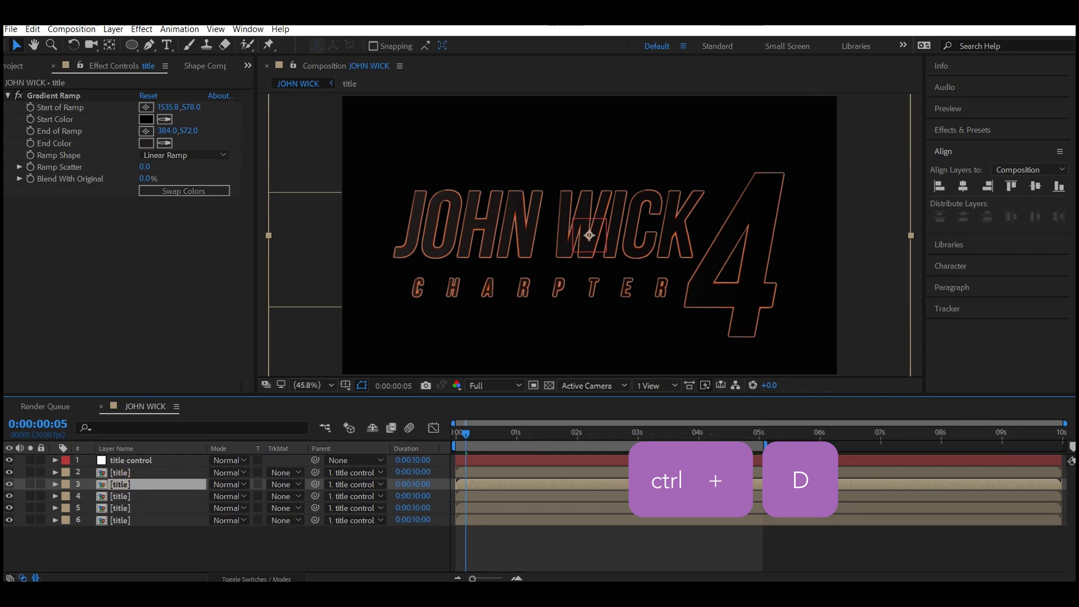
{"action": "left_click", "coordinate": [962, 131]}
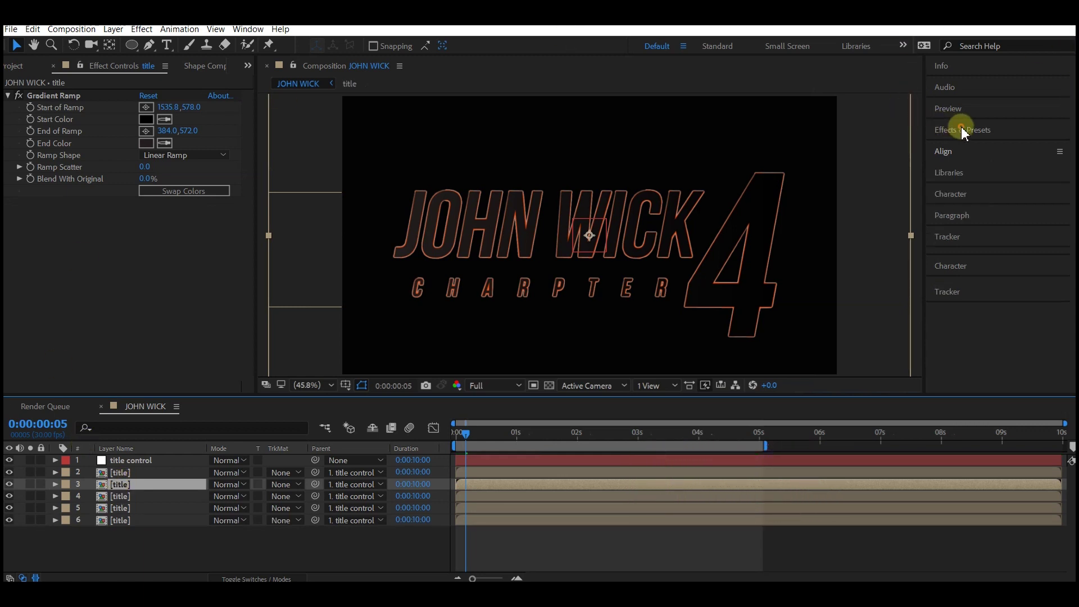
{"action": "left_click_drag", "start_coordinate": [980, 147], "coordinate": [914, 151]}
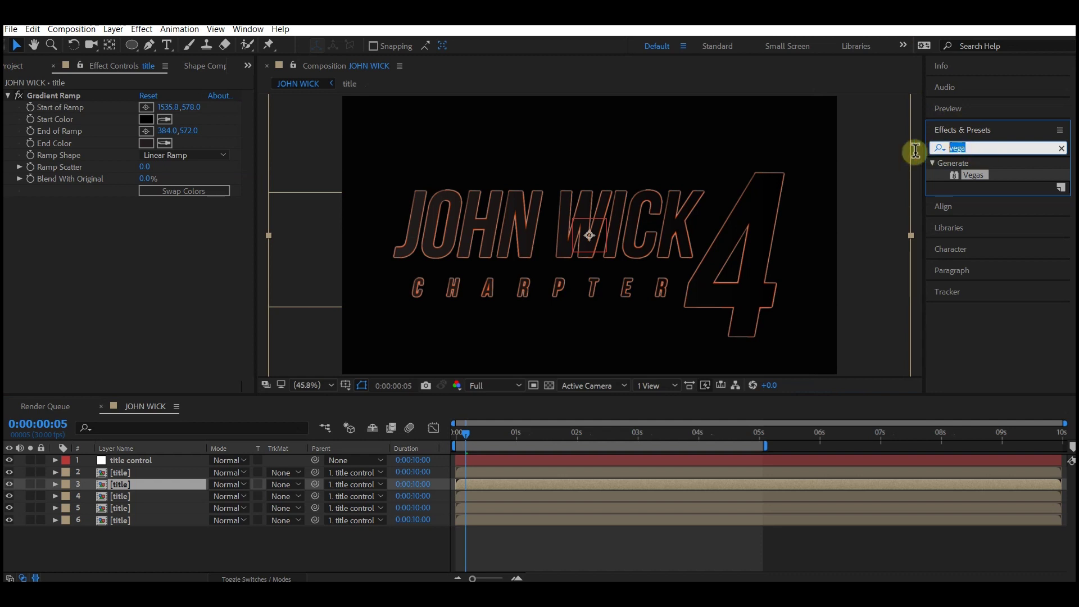
{"action": "type", "text": "light sweep"}
{"action": "left_click_drag", "start_coordinate": [995, 201], "coordinate": [157, 493]}
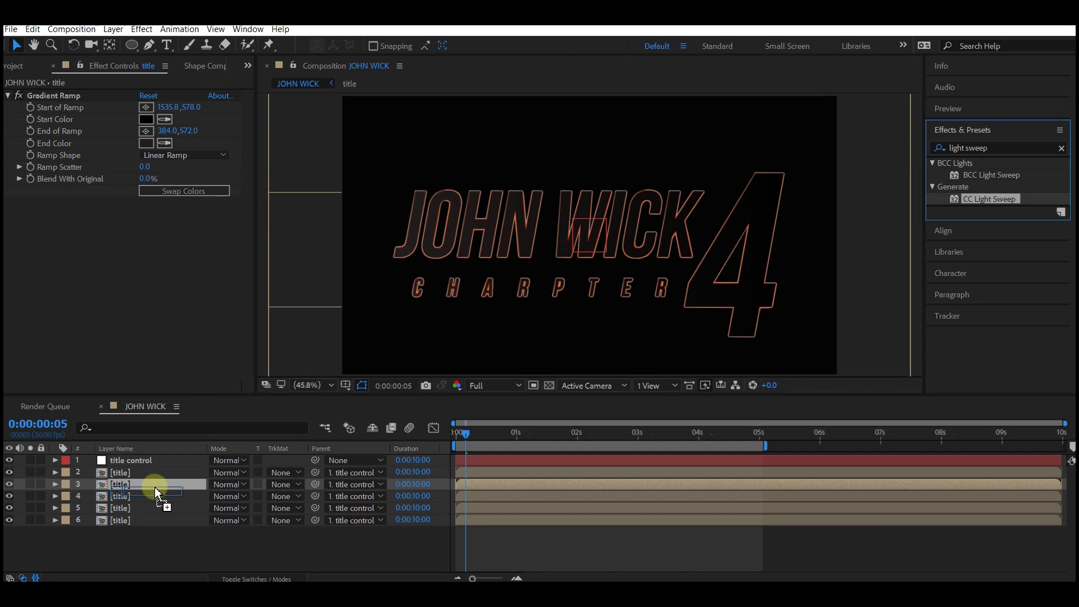
{"action": "left_click_drag", "start_coordinate": [158, 494], "coordinate": [157, 493]}
- Set the CC Light Sweep light color to orange FF4E00
{"action": "left_click", "coordinate": [146, 326]}
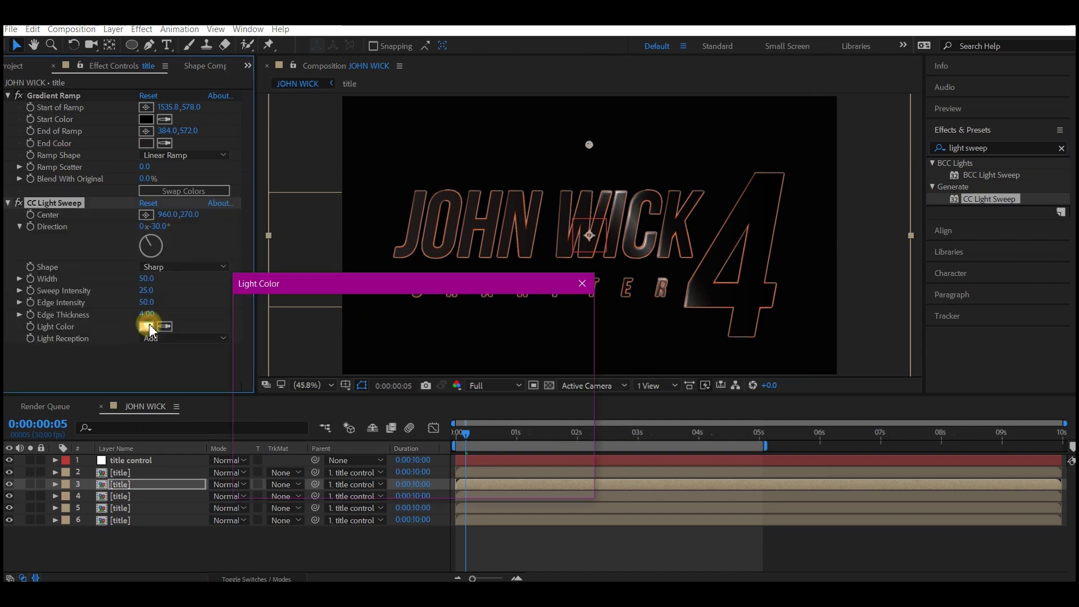
{"action": "type", "text": "FF4E00"}
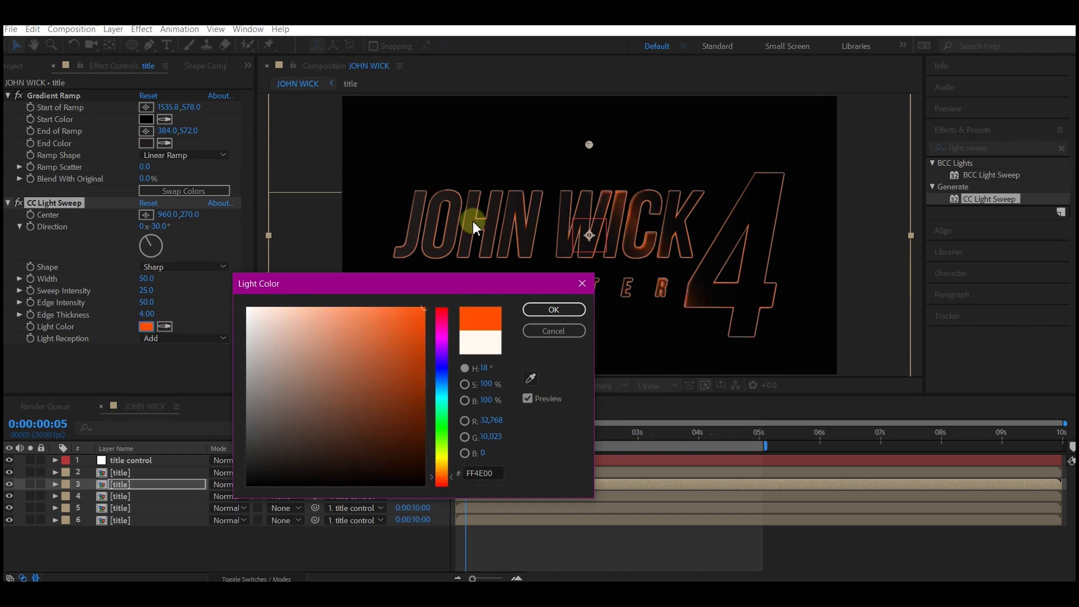
{"action": "left_click", "coordinate": [553, 310]}
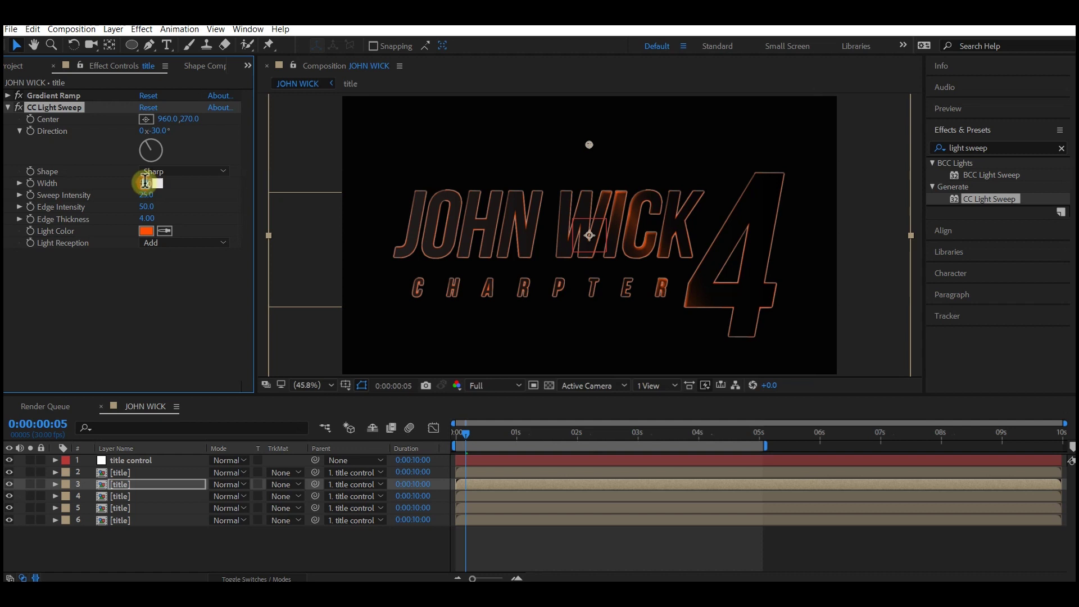
- Set the light sweep's width to 200 and its sweep intensity to 63
{"action": "type", "text": "200"}
{"action": "key", "text": "Return"}
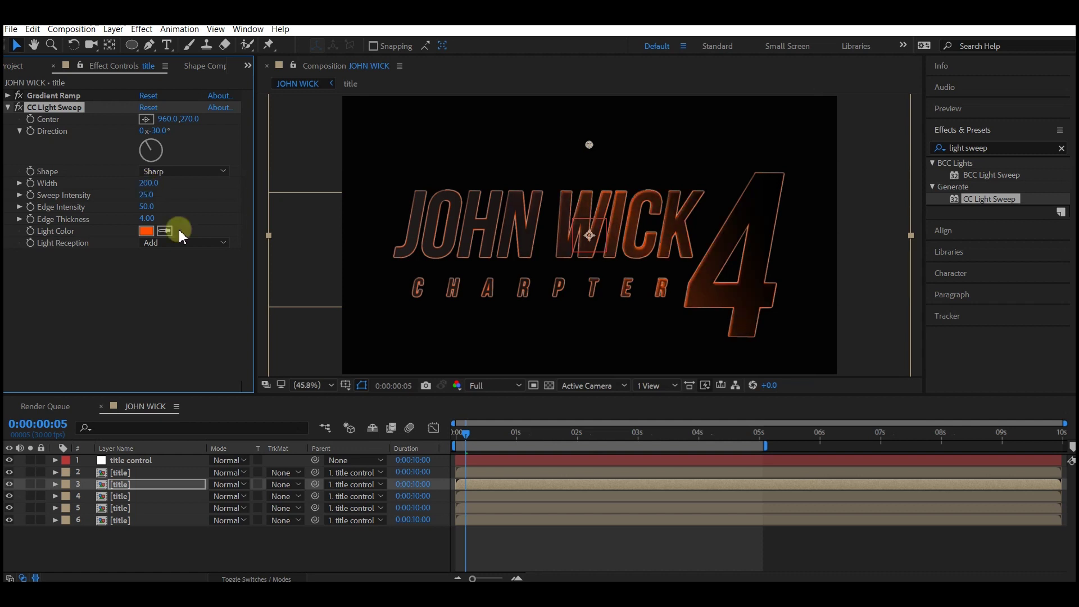
{"action": "left_click", "coordinate": [144, 207]}
{"action": "left_click", "coordinate": [146, 195]}
{"action": "type", "text": "6"}
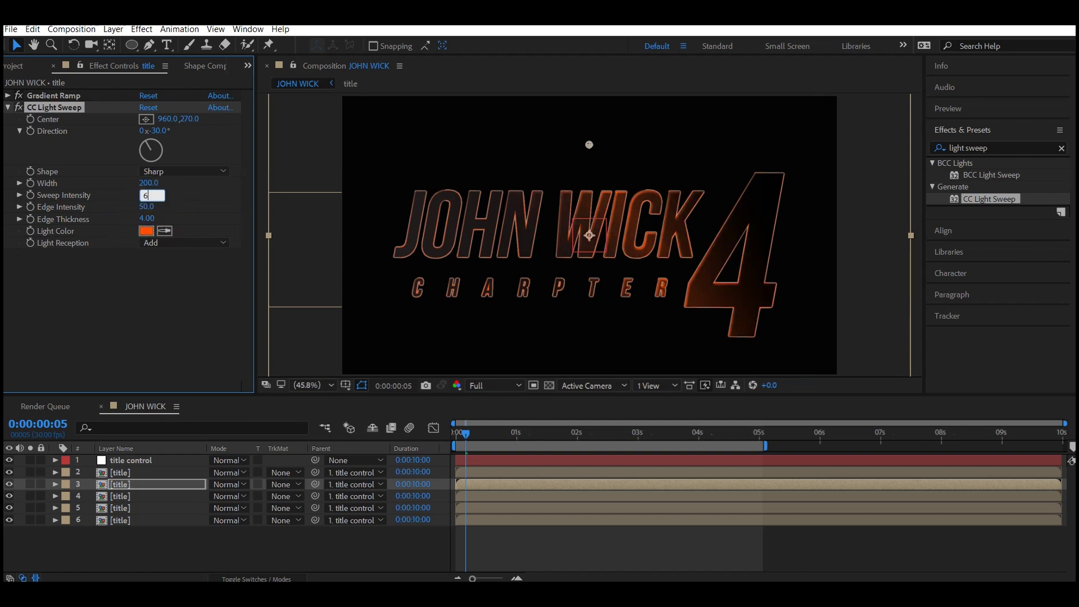
{"action": "type", "text": "3"}
- Keyframe the light sweep center at 0:00:04:04 and place it at the upper tip of the 4, about 1568, 317
{"action": "left_click", "coordinate": [139, 484]}
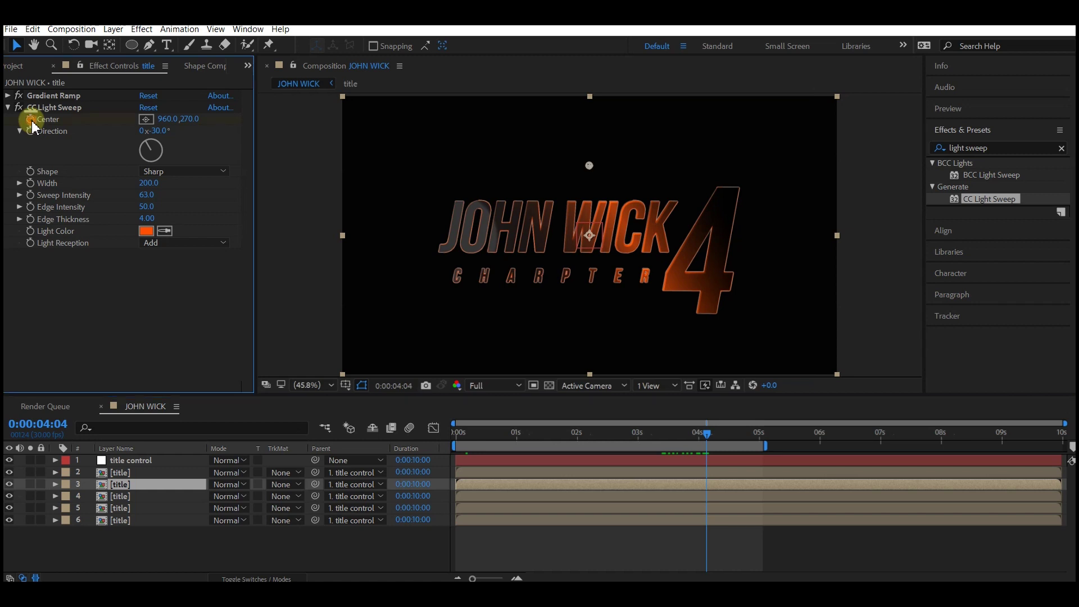
{"action": "left_click", "coordinate": [31, 111]}
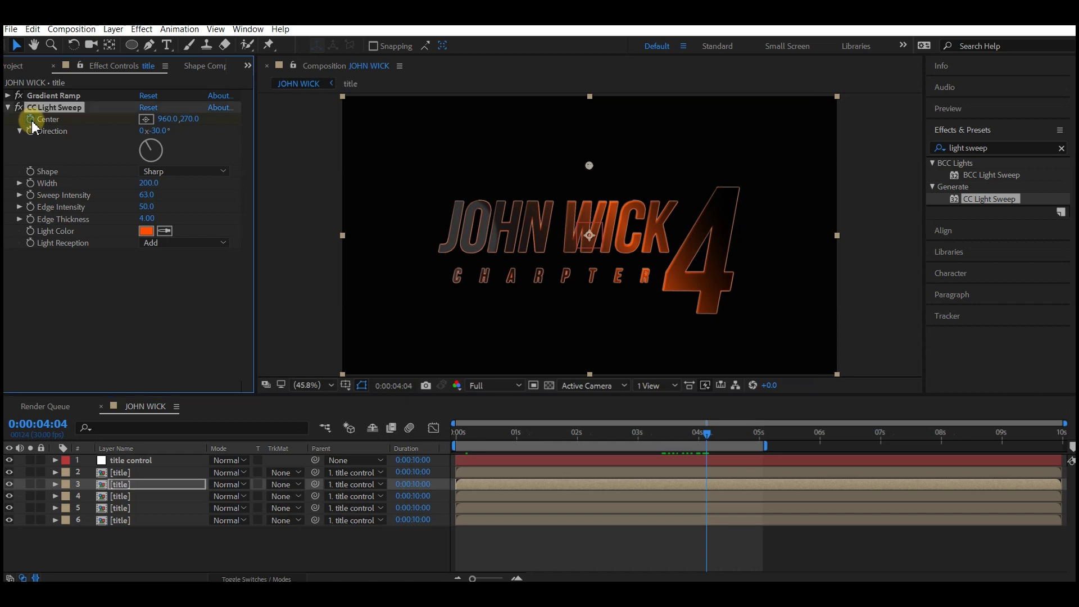
{"action": "left_click", "coordinate": [147, 121]}
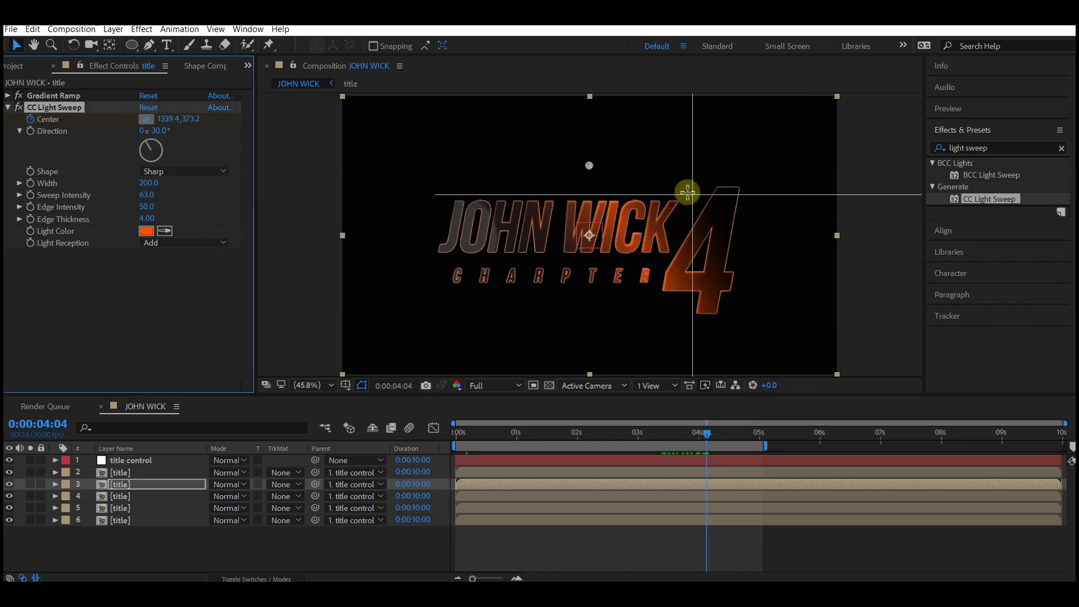
{"action": "left_click", "coordinate": [746, 177]}
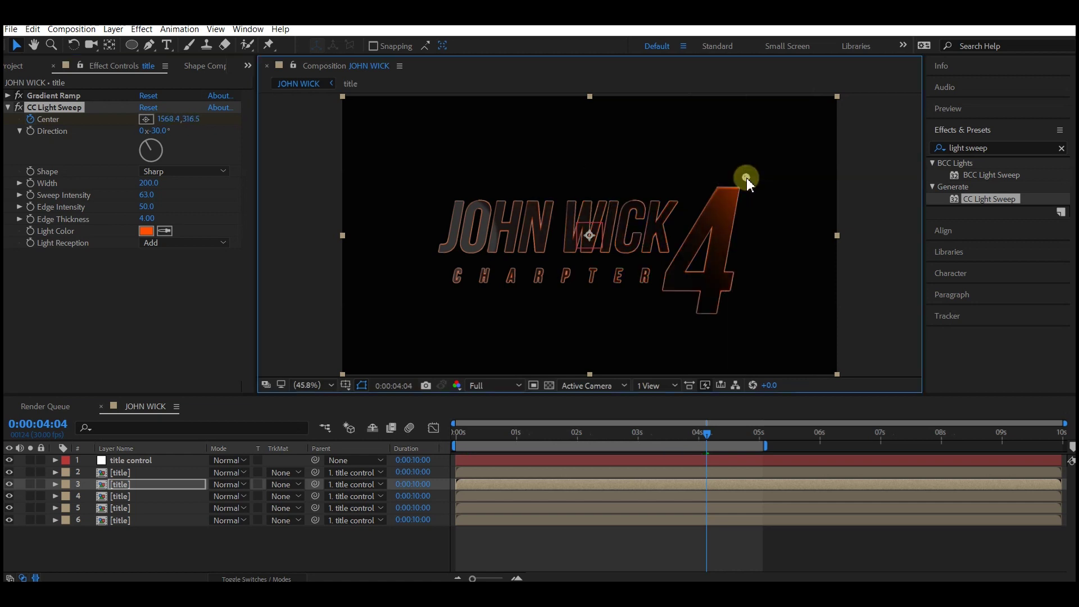
- At 0:00:02:29, move the light sweep center to about 1714, 69, above and right of the 4, and ease both center keyframes
{"action": "left_click", "coordinate": [635, 436]}
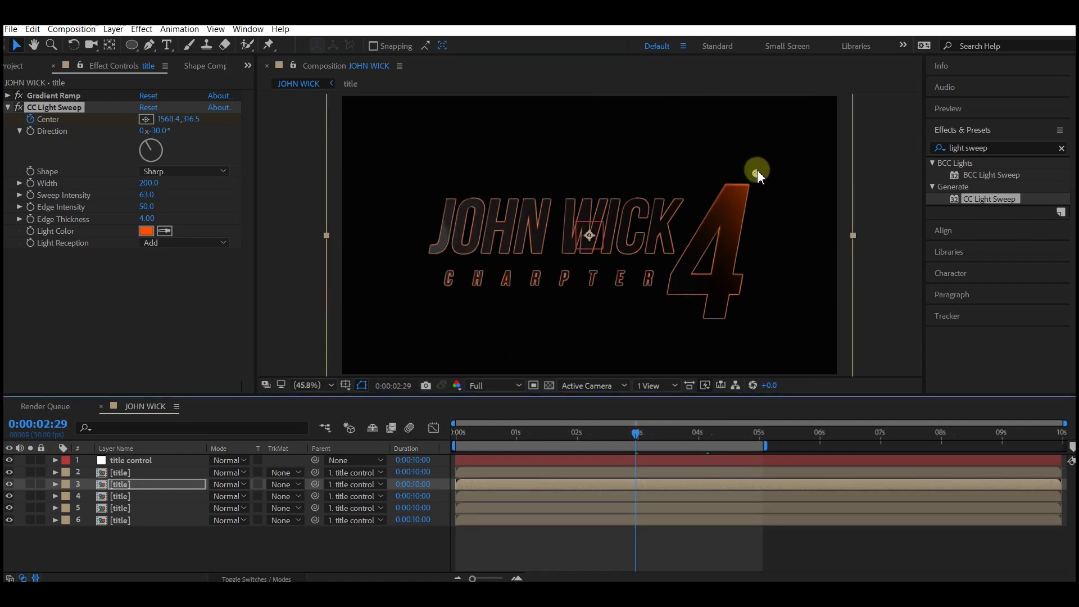
{"action": "left_click_drag", "start_coordinate": [757, 170], "coordinate": [797, 102]}
{"action": "key", "text": "u"}
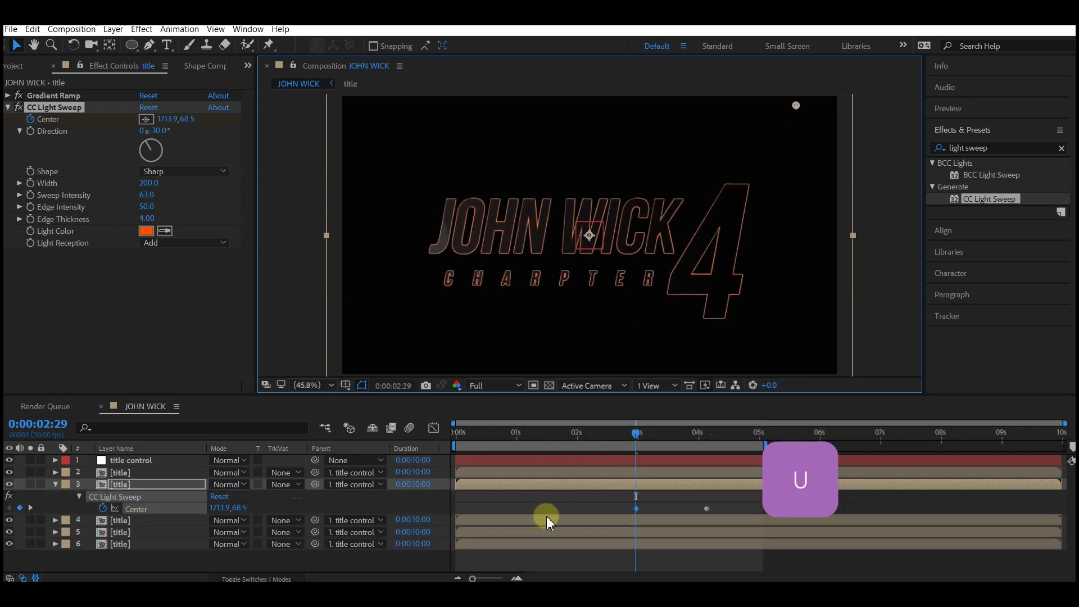
{"action": "left_click_drag", "start_coordinate": [726, 497], "coordinate": [612, 514]}
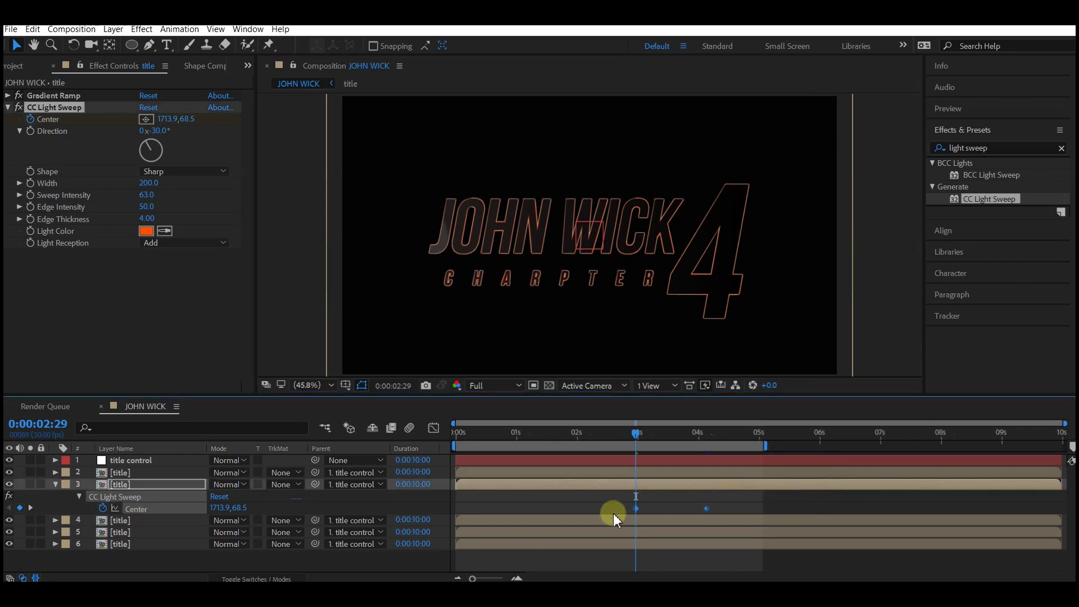
{"action": "right_click", "coordinate": [707, 508]}
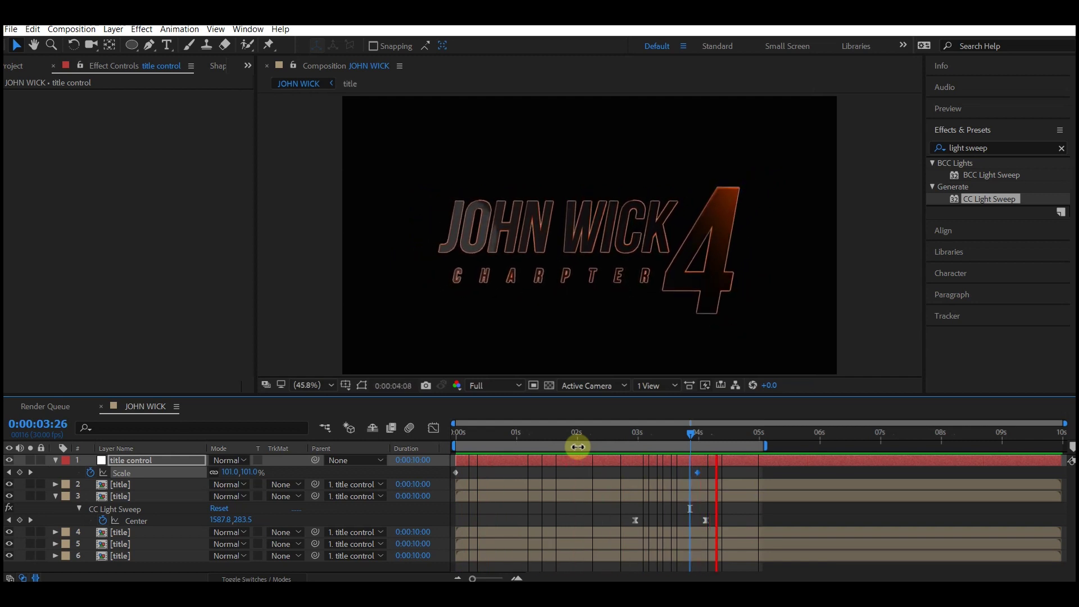
- Duplicate the CC Light Sweep effect on the third layer and set the duplicate's direction to 100°
{"action": "left_click", "coordinate": [120, 496]}
{"action": "left_click", "coordinate": [35, 126]}
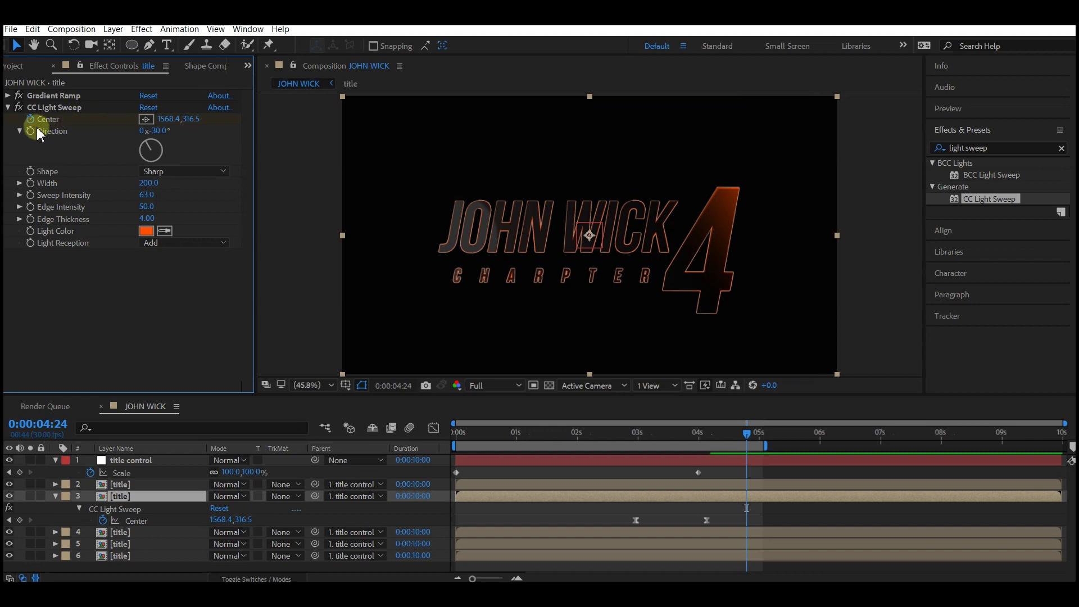
{"action": "left_click", "coordinate": [63, 109]}
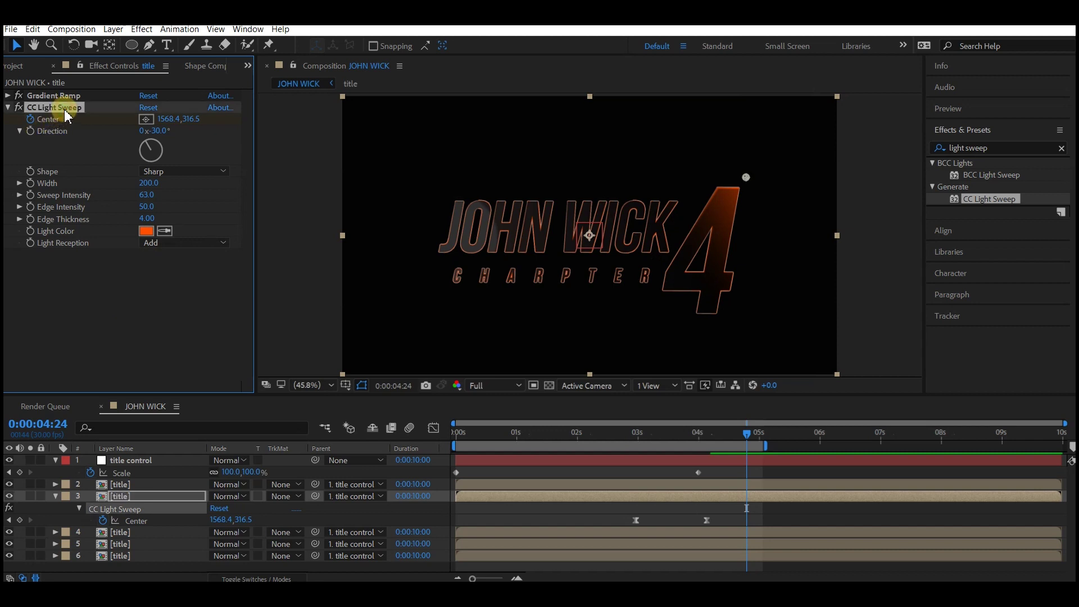
{"action": "key", "text": "ctrl+d"}
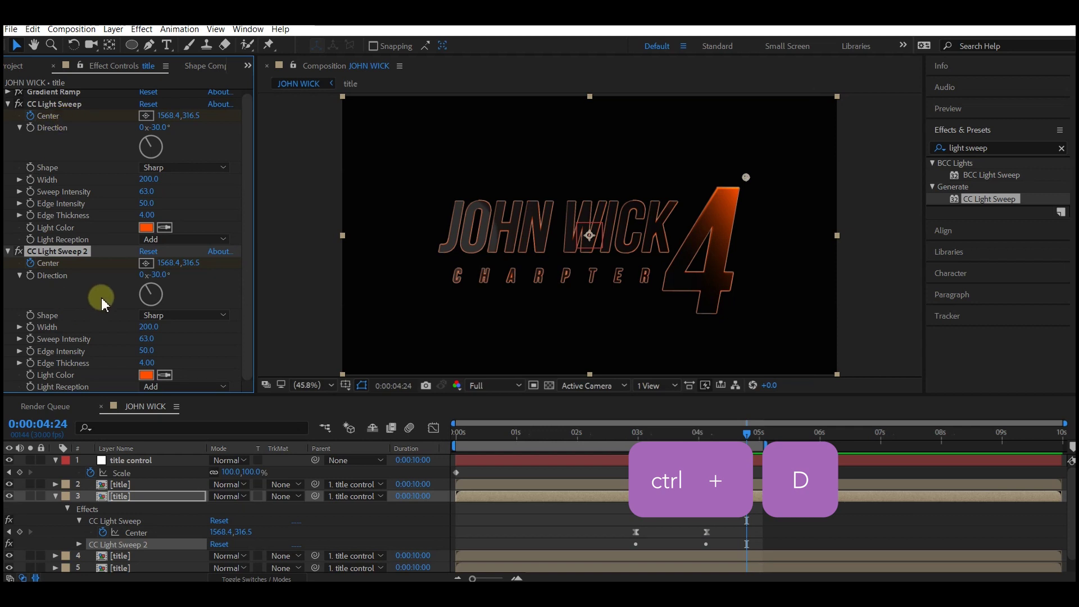
{"action": "left_click", "coordinate": [161, 277]}
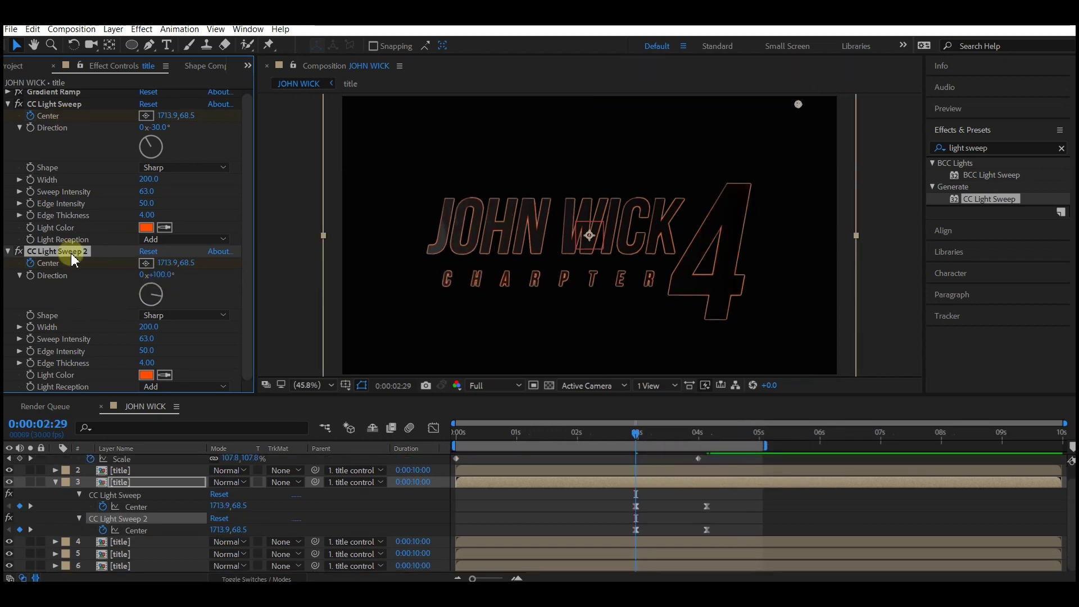
- Move the second light sweep's center below the title, to about 1202, 889 at 0:00:02:29 and about 1270, 1289 at 0:00:04:04
{"action": "left_click_drag", "start_coordinate": [797, 104], "coordinate": [653, 365]}
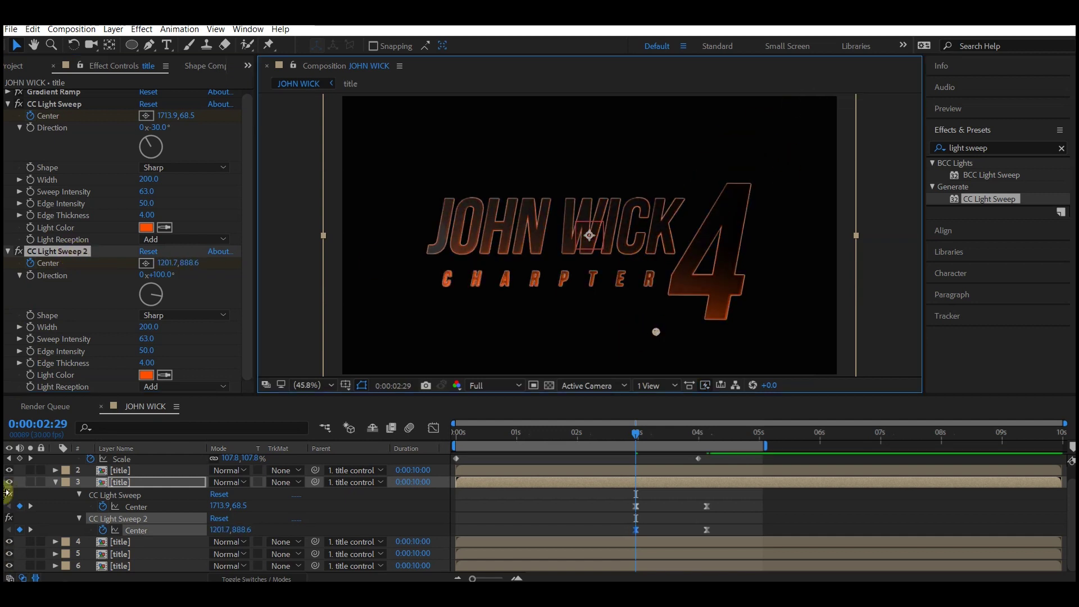
{"action": "left_click", "coordinate": [31, 530]}
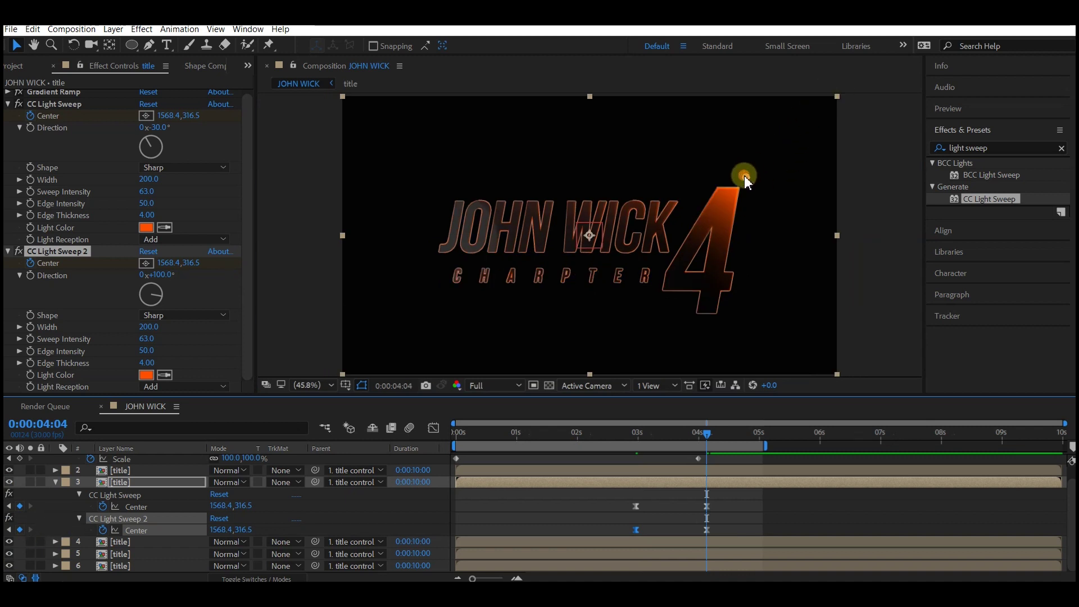
{"action": "left_click_drag", "start_coordinate": [744, 175], "coordinate": [676, 414]}
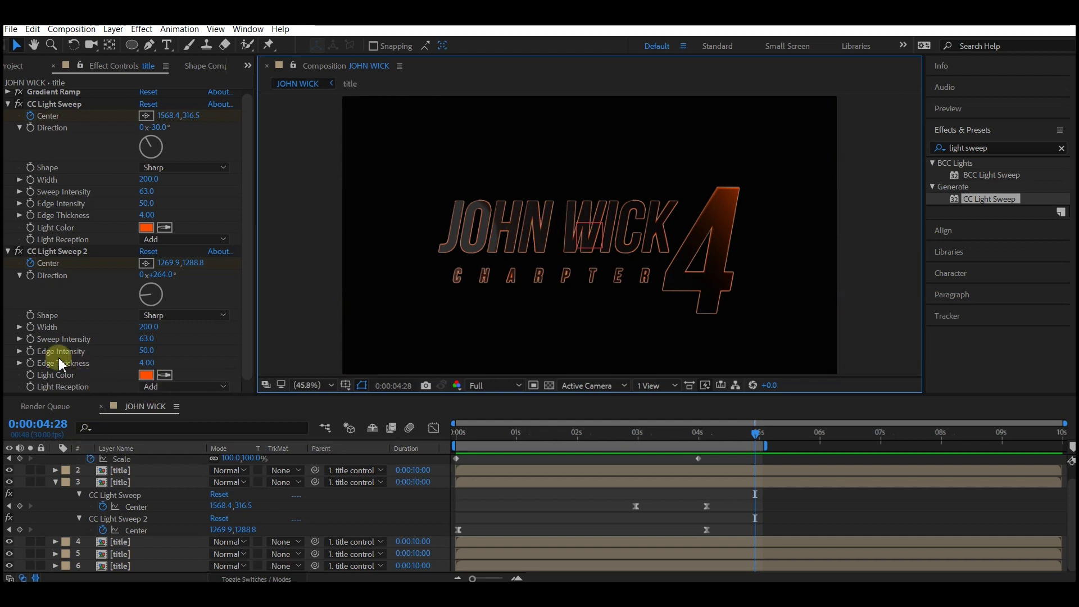
- Create a black 1920 × 1080 solid layer named bg
{"action": "right_click", "coordinate": [52, 509]}
{"action": "mouse_move", "coordinate": [90, 380]}
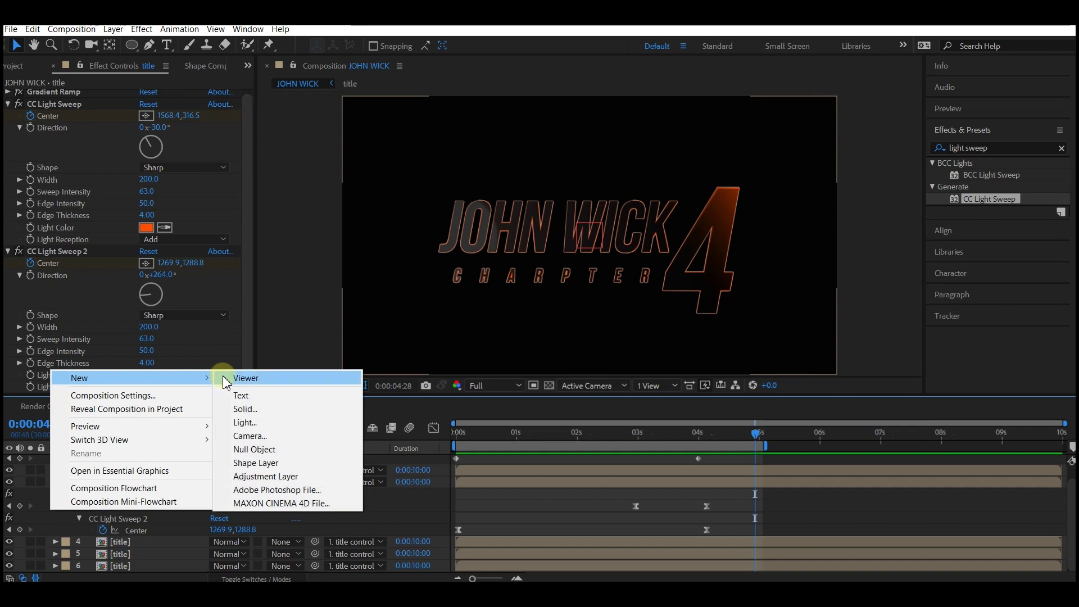
{"action": "left_click", "coordinate": [234, 410]}
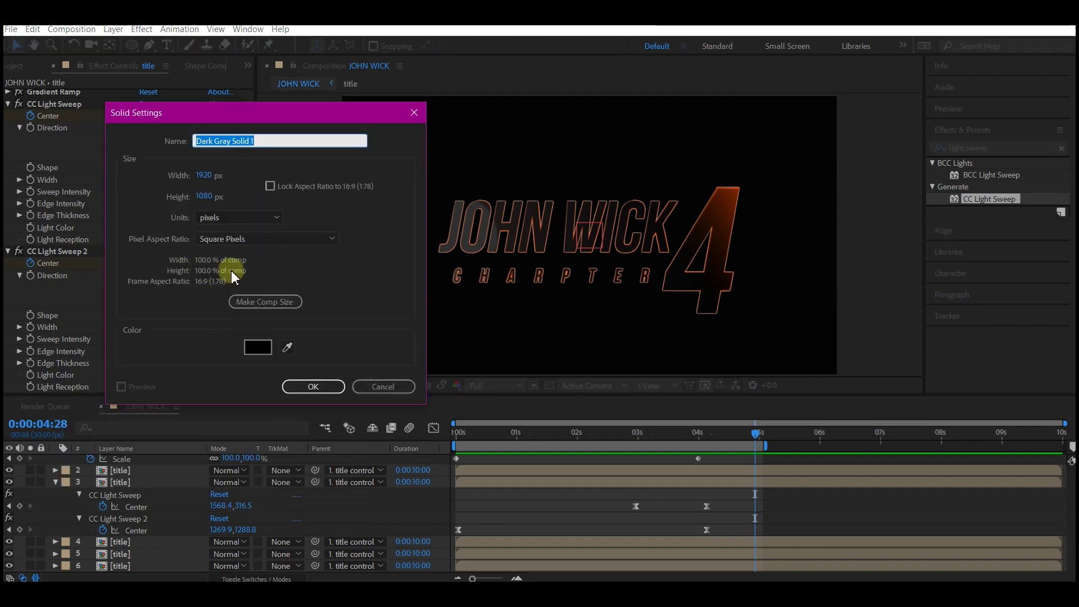
{"action": "type", "text": "bg"}
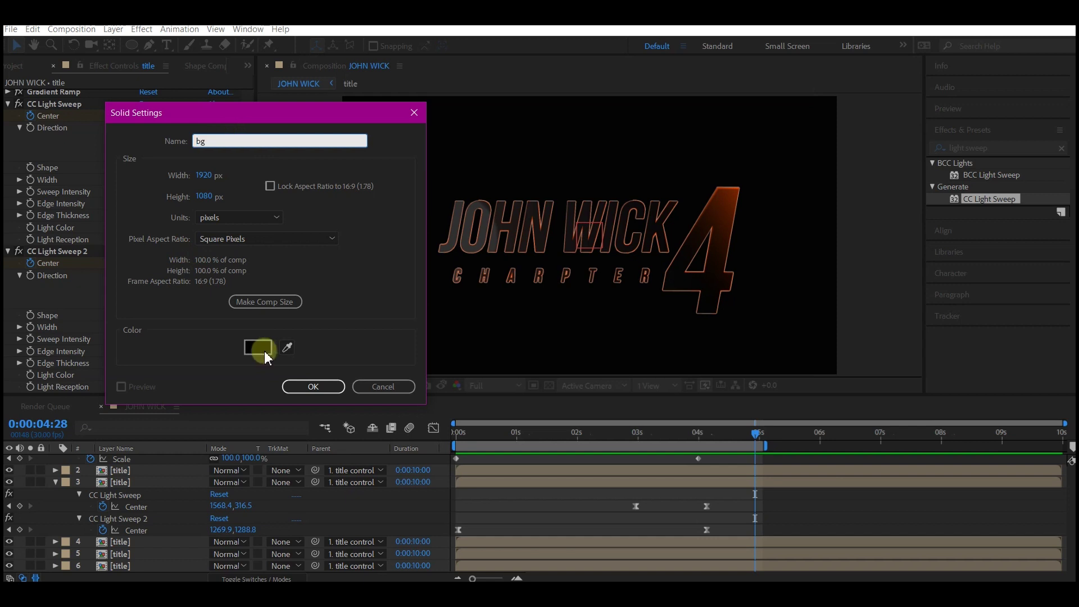
{"action": "left_click", "coordinate": [313, 387]}
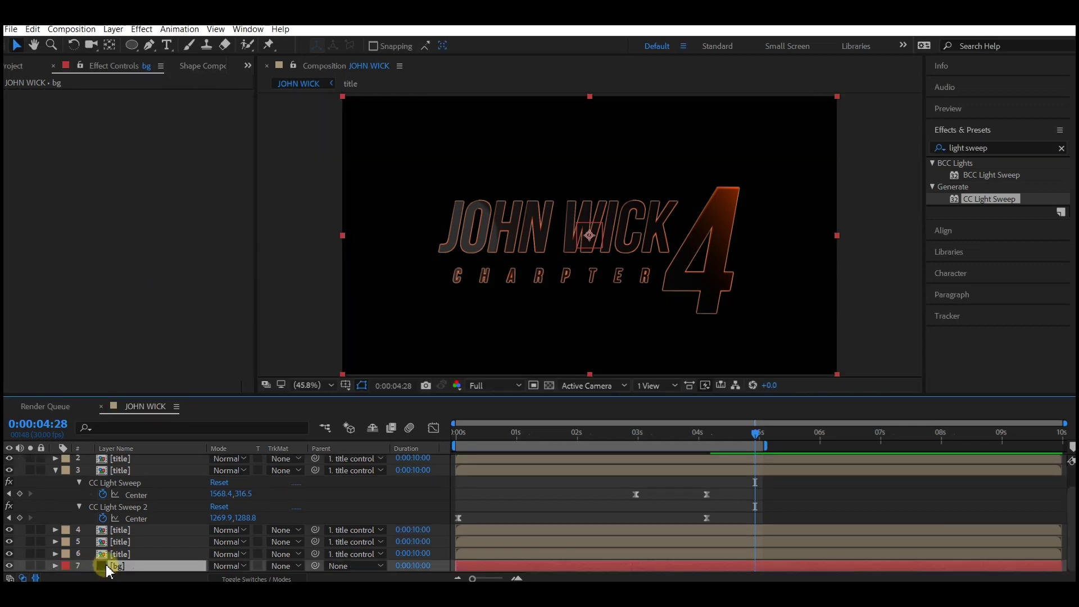
- Duplicate the bg solid, name the upper copy flair, and apply the Optical Flares effect to it
{"action": "key", "text": "ctrl+d"}
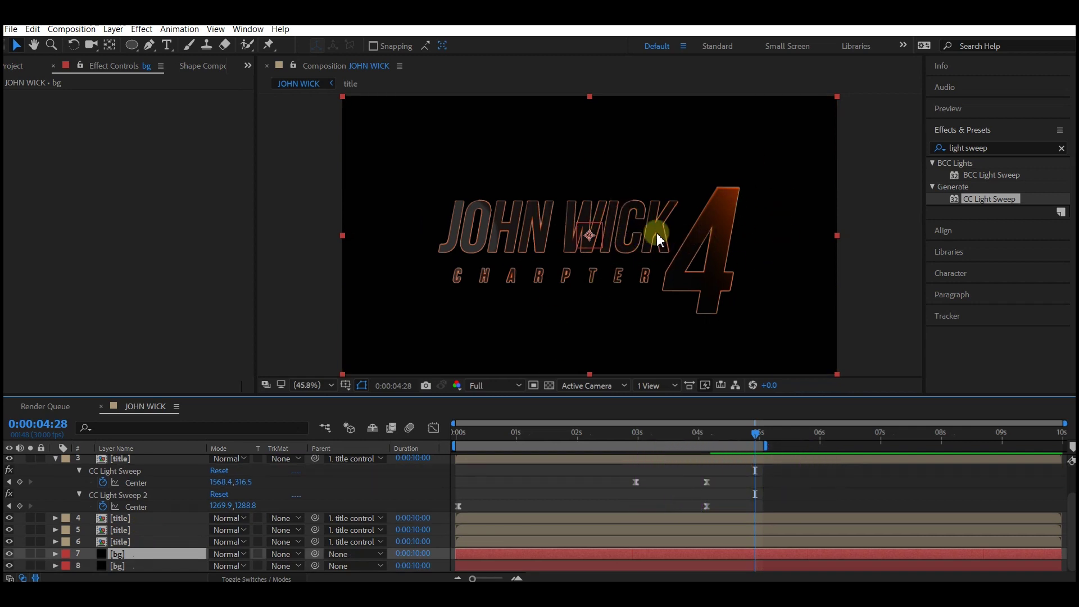
{"action": "left_click", "coordinate": [141, 29]}
{"action": "mouse_move", "coordinate": [378, 328]}
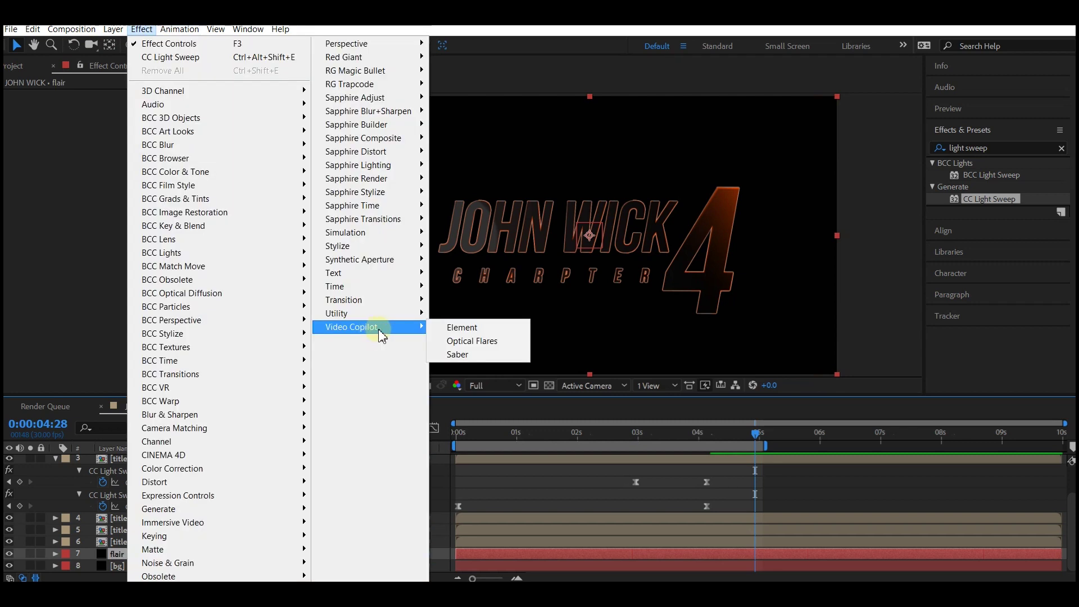
{"action": "left_click", "coordinate": [485, 341]}
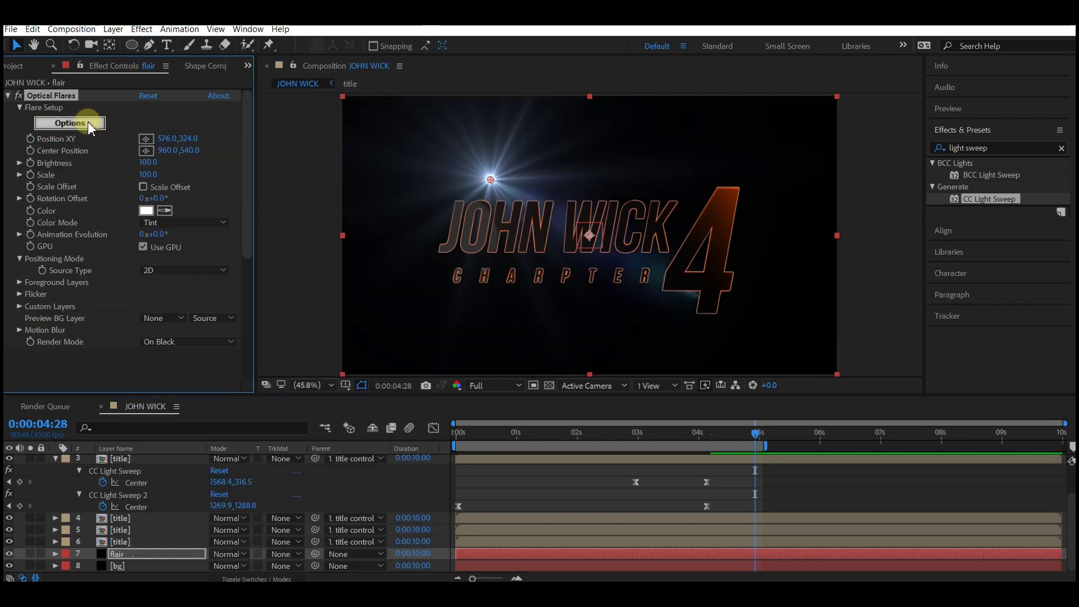
- Load the 50mm Prime preset from Motion Graphics in the Optical Flares options and change its global color to orange
{"action": "left_click", "coordinate": [88, 123]}
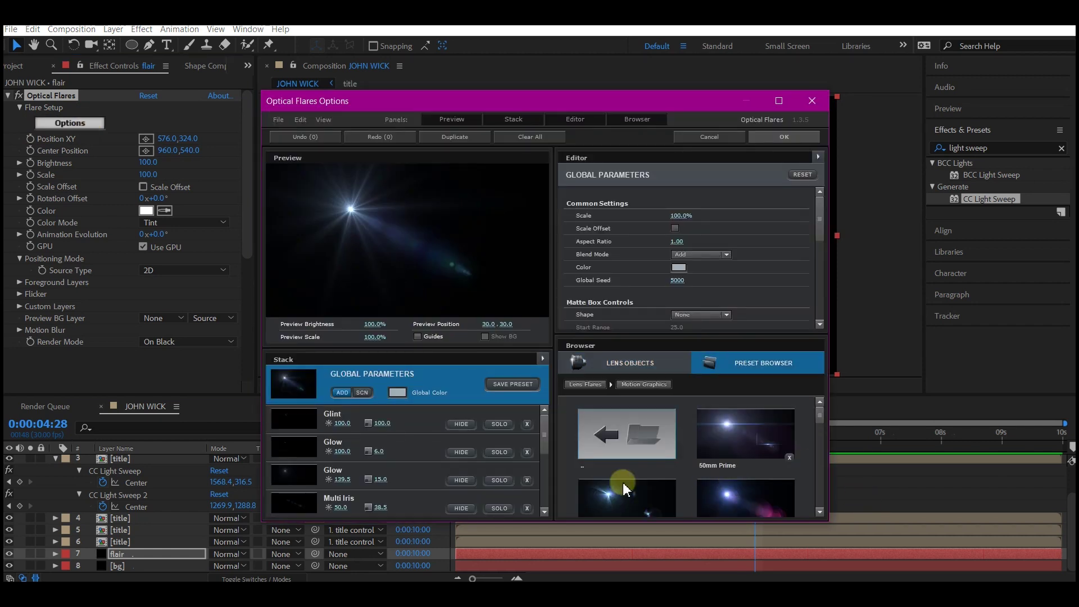
{"action": "left_click", "coordinate": [743, 434]}
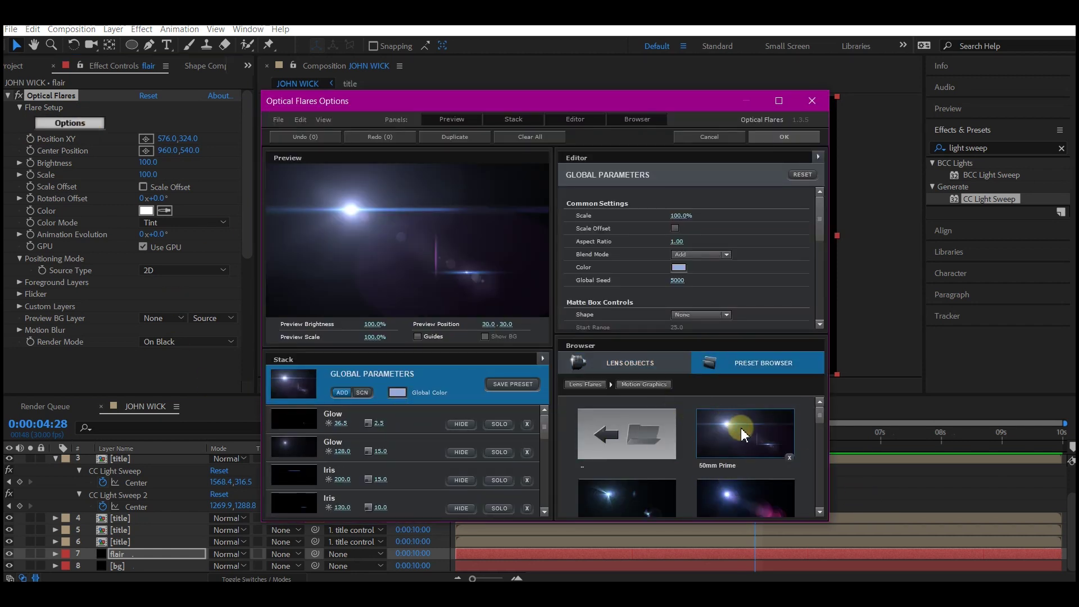
{"action": "left_click", "coordinate": [397, 391]}
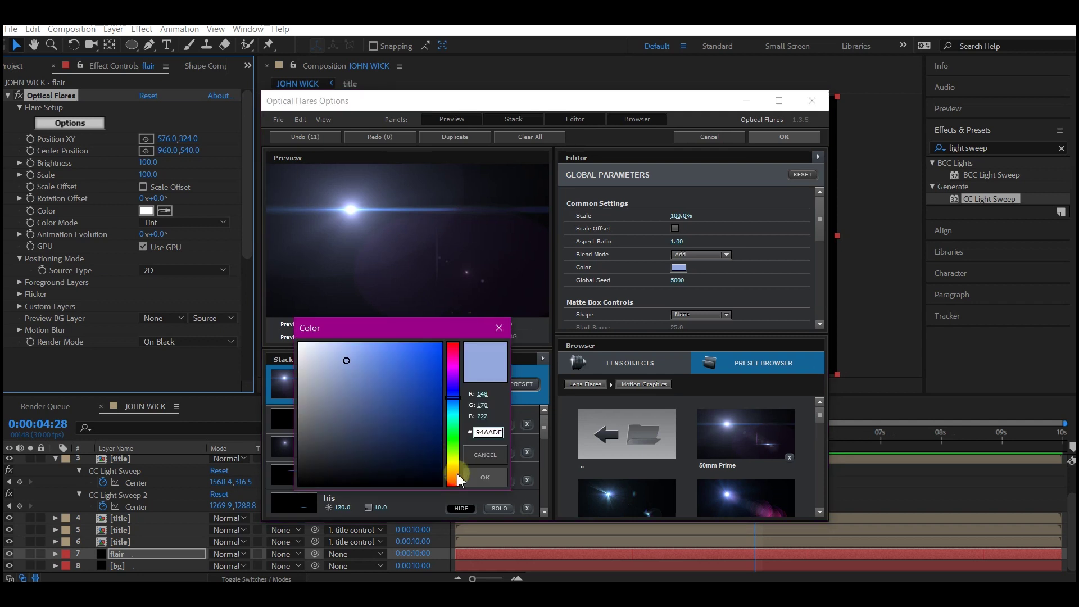
{"action": "left_click_drag", "start_coordinate": [457, 473], "coordinate": [457, 479]}
{"action": "left_click_drag", "start_coordinate": [400, 427], "coordinate": [426, 376]}
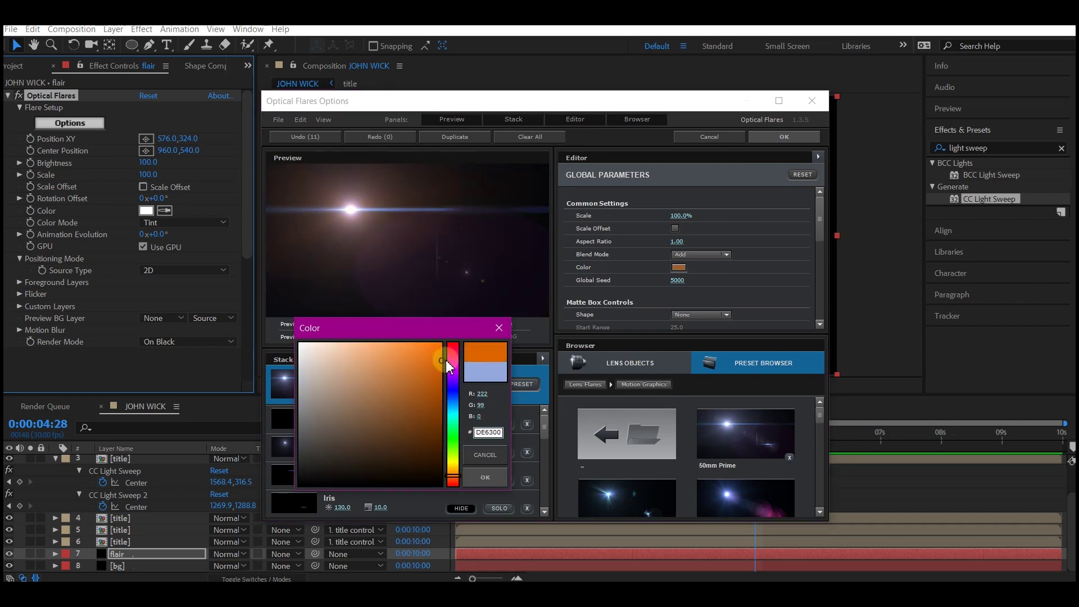
{"action": "left_click", "coordinate": [482, 479]}
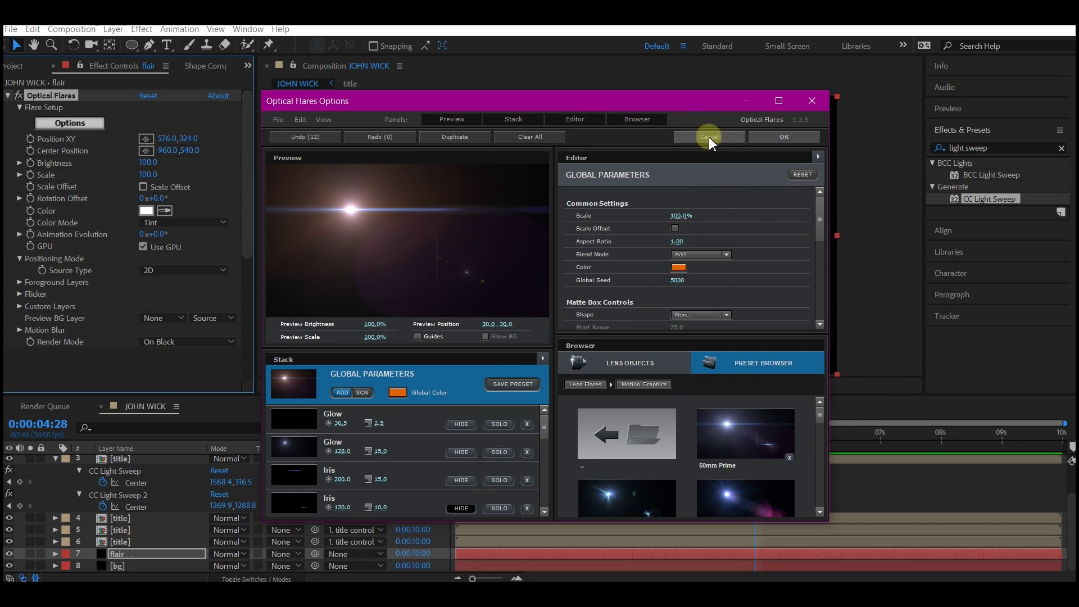
{"action": "left_click", "coordinate": [783, 137]}
- Place the flare behind the middle of the title at about 944.7, 597.8 and set its tint color to orange
{"action": "left_click", "coordinate": [146, 138]}
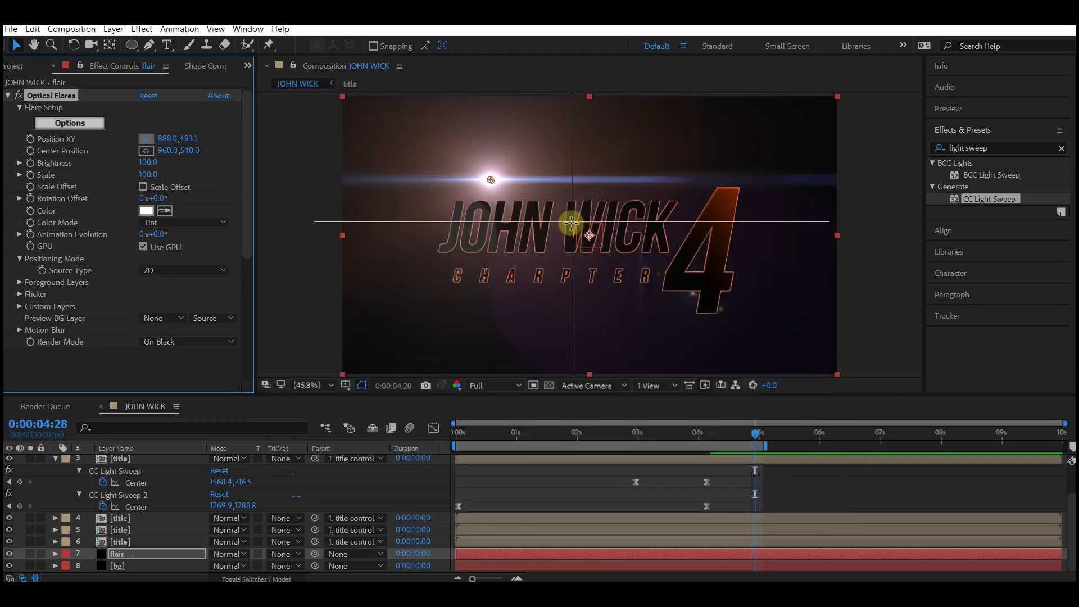
{"action": "left_click", "coordinate": [585, 250]}
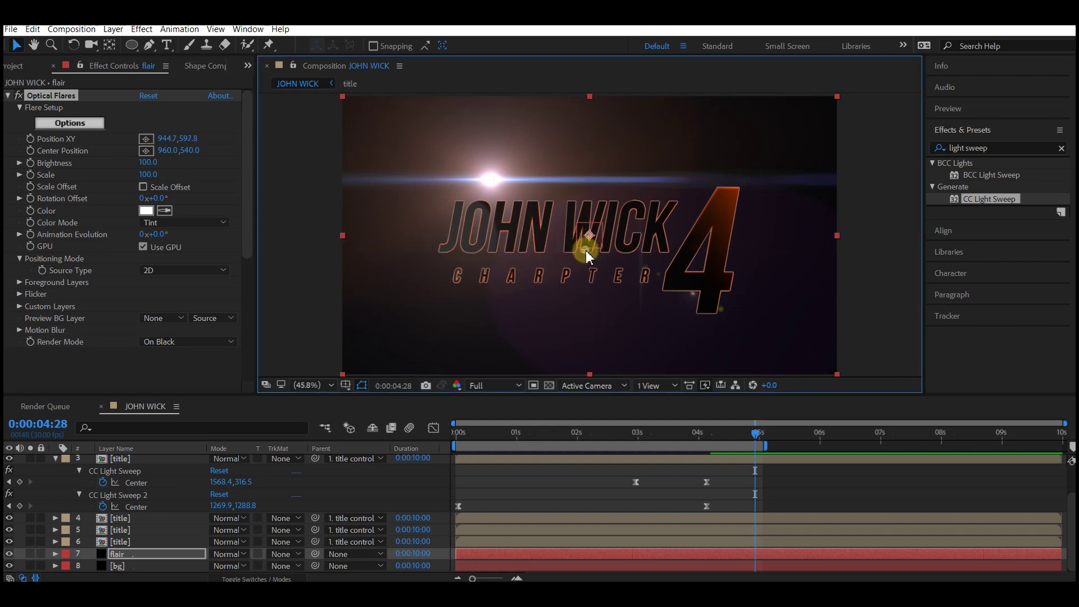
{"action": "left_click", "coordinate": [146, 210]}
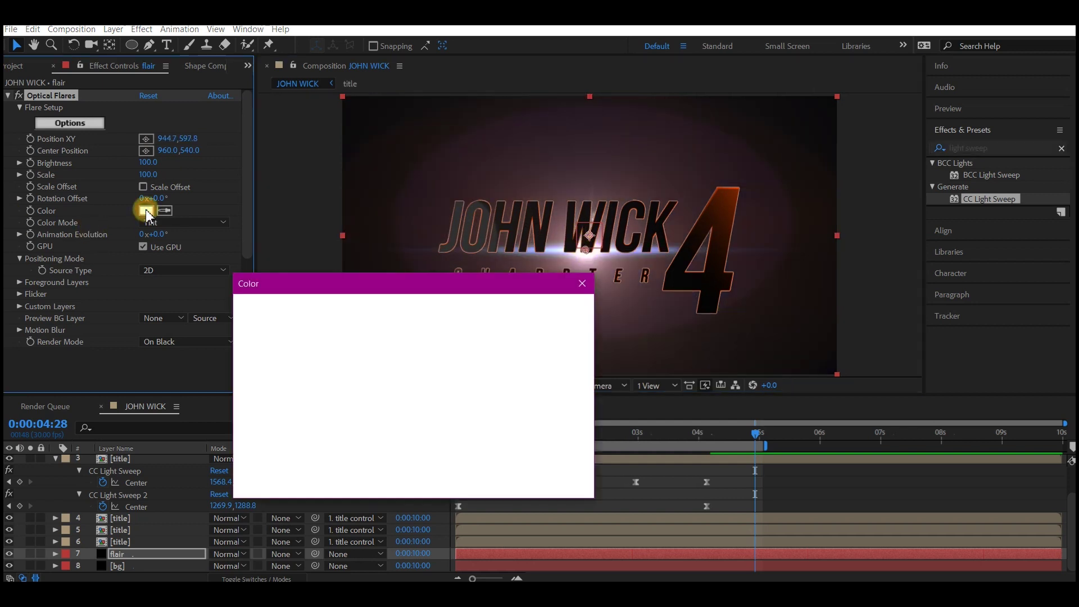
{"action": "left_click_drag", "start_coordinate": [439, 441], "coordinate": [435, 468]}
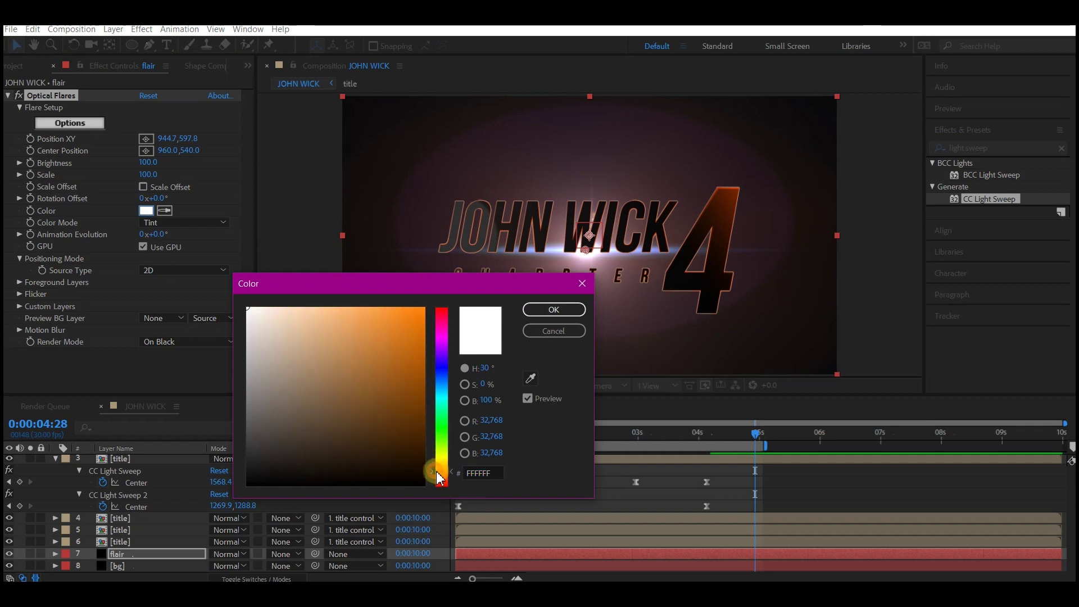
{"action": "left_click", "coordinate": [422, 310]}
{"action": "left_click", "coordinate": [553, 309]}
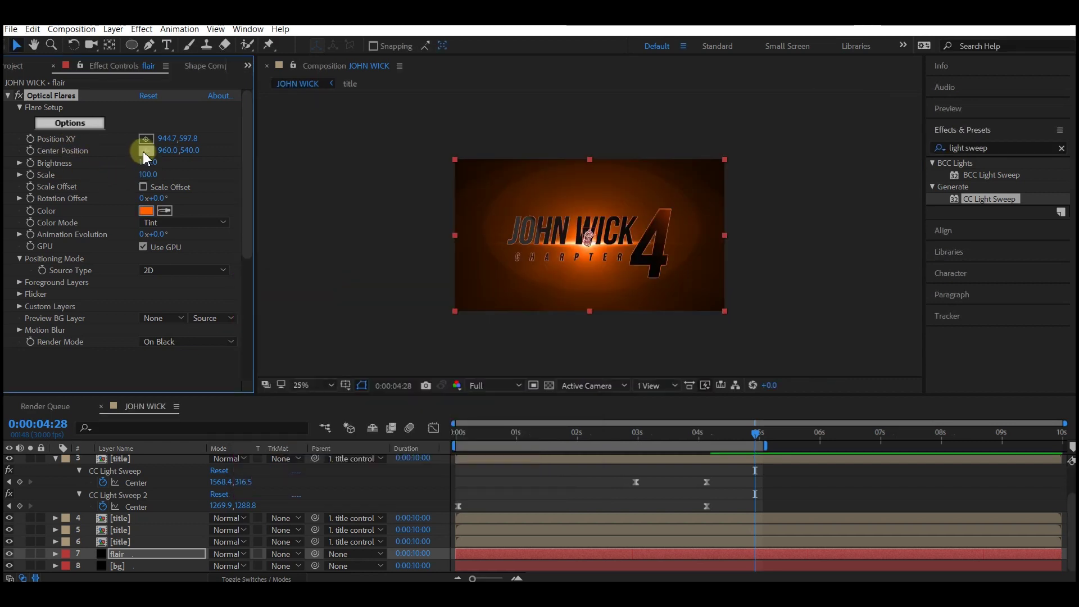
- Set the flare's center position to 2384, 1352 beyond the frame, its brightness to 80 and its position to about 957.8, 608.7
{"action": "left_click", "coordinate": [146, 151]}
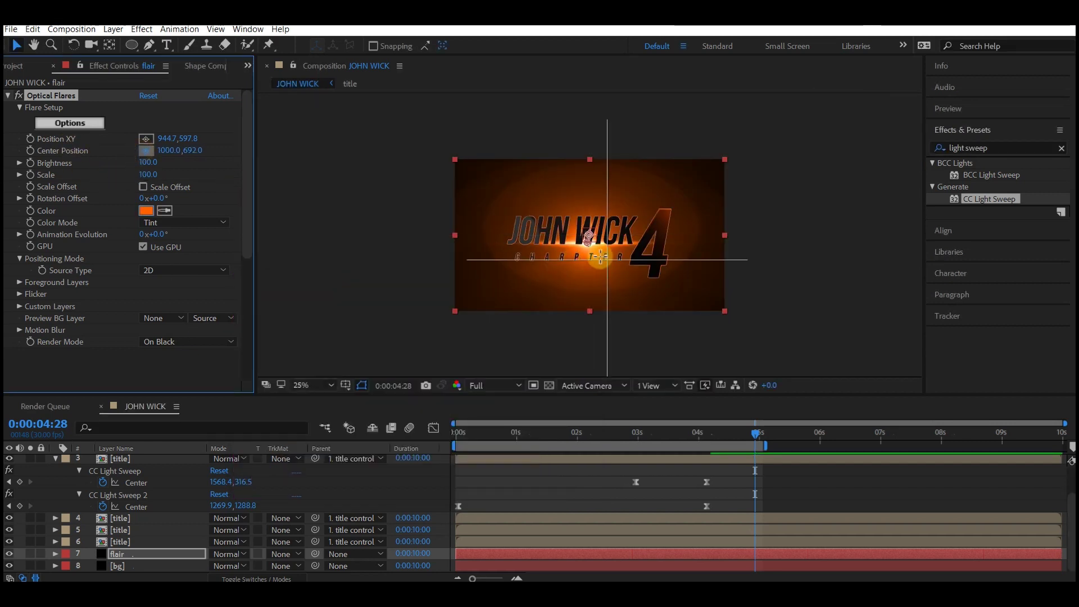
{"action": "left_click", "coordinate": [789, 349]}
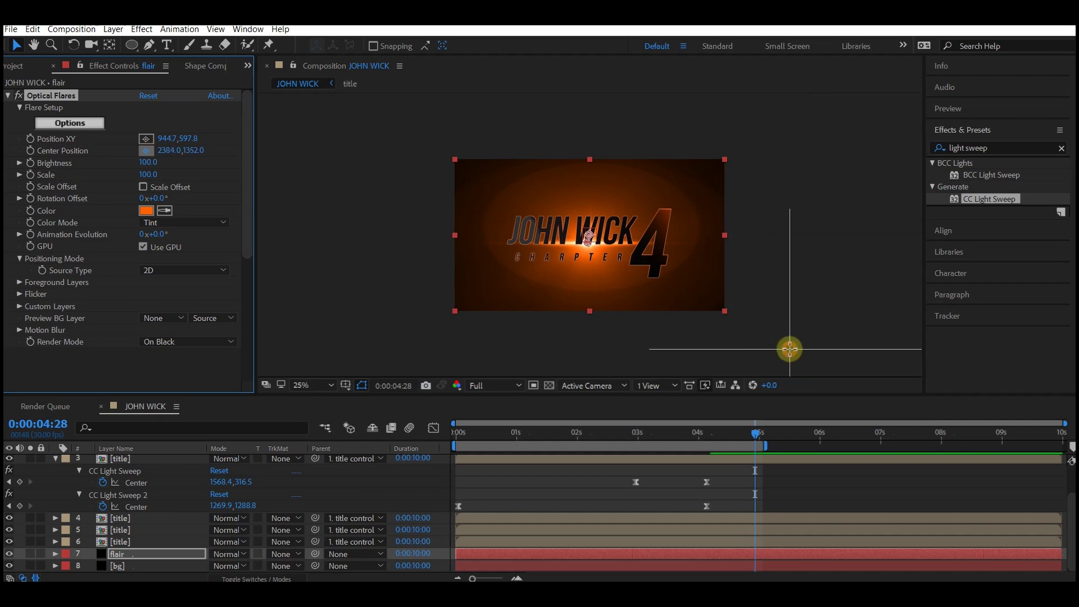
{"action": "left_click", "coordinate": [145, 163]}
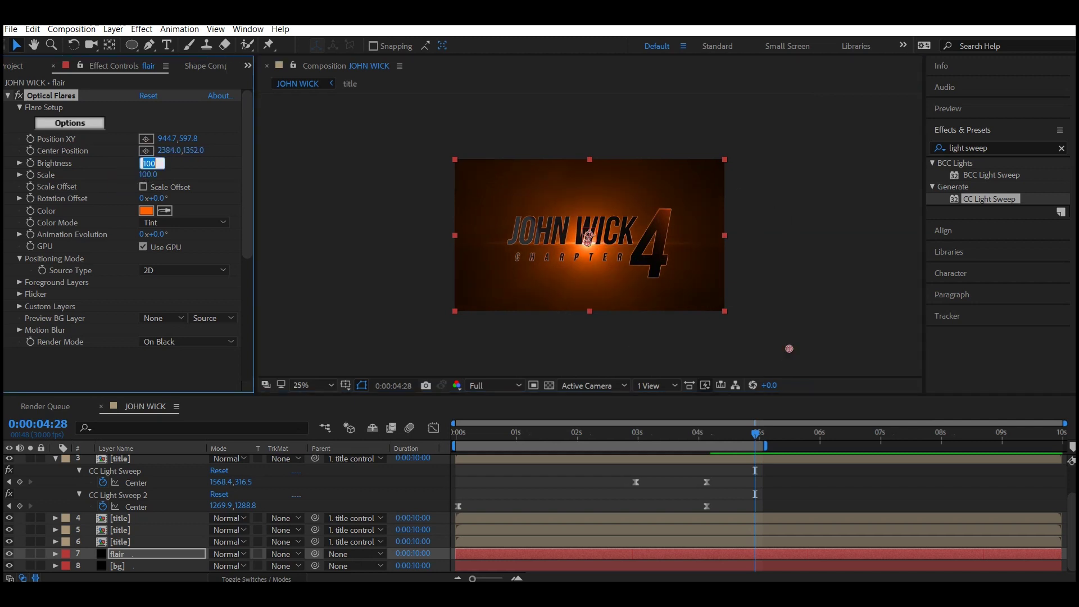
{"action": "left_click", "coordinate": [312, 386]}
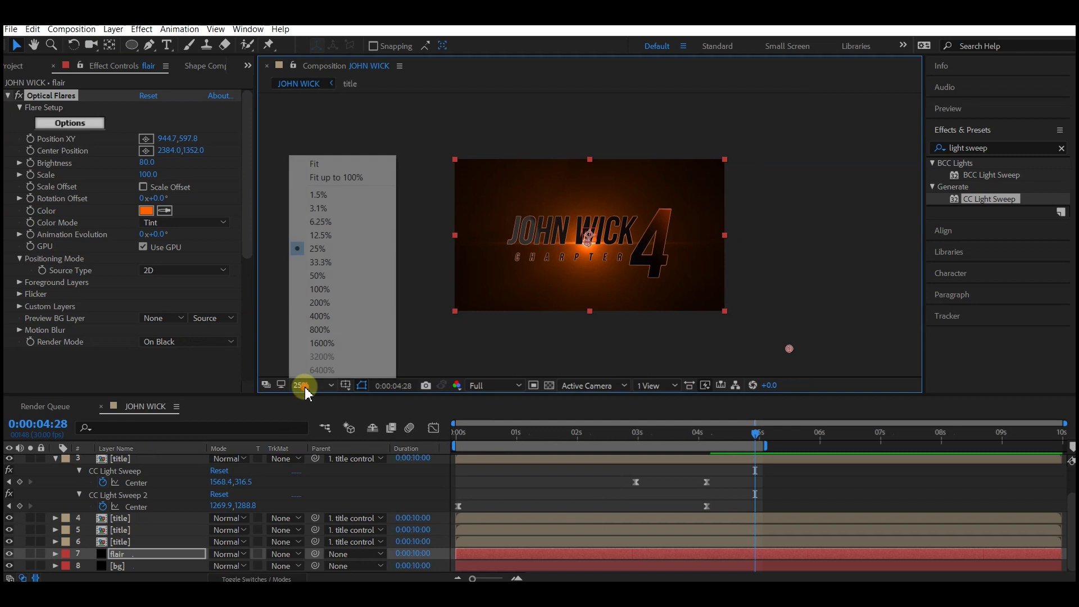
{"action": "left_click", "coordinate": [316, 166]}
- Apply the Gaussian Blur effect to the flair layer and soften the flare with it
{"action": "left_click", "coordinate": [950, 149]}
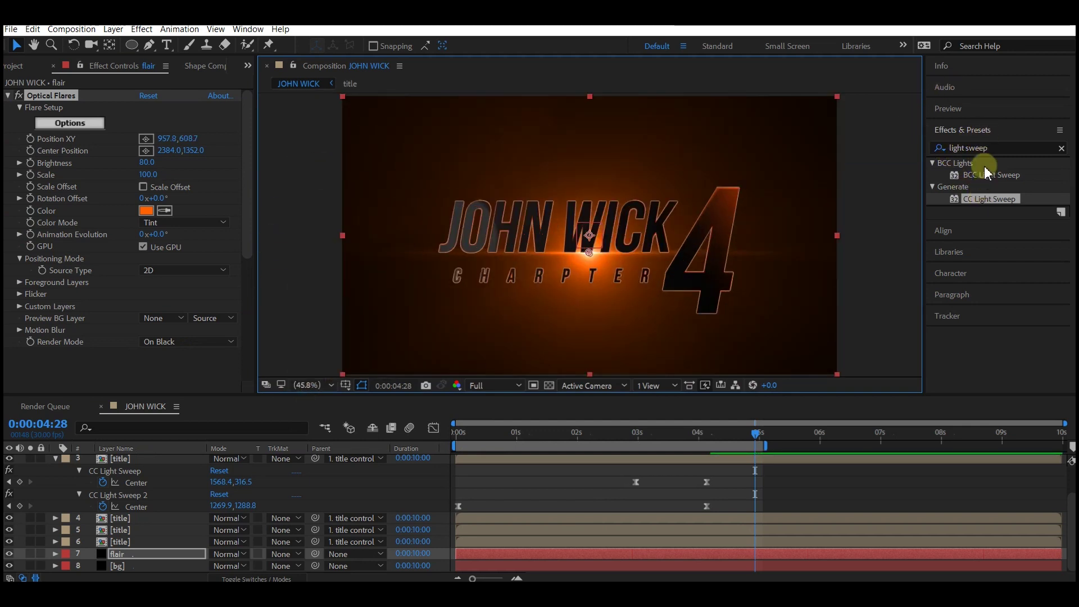
{"action": "left_click", "coordinate": [995, 148]}
{"action": "type", "text": "gaus"}
{"action": "left_click", "coordinate": [7, 574]}
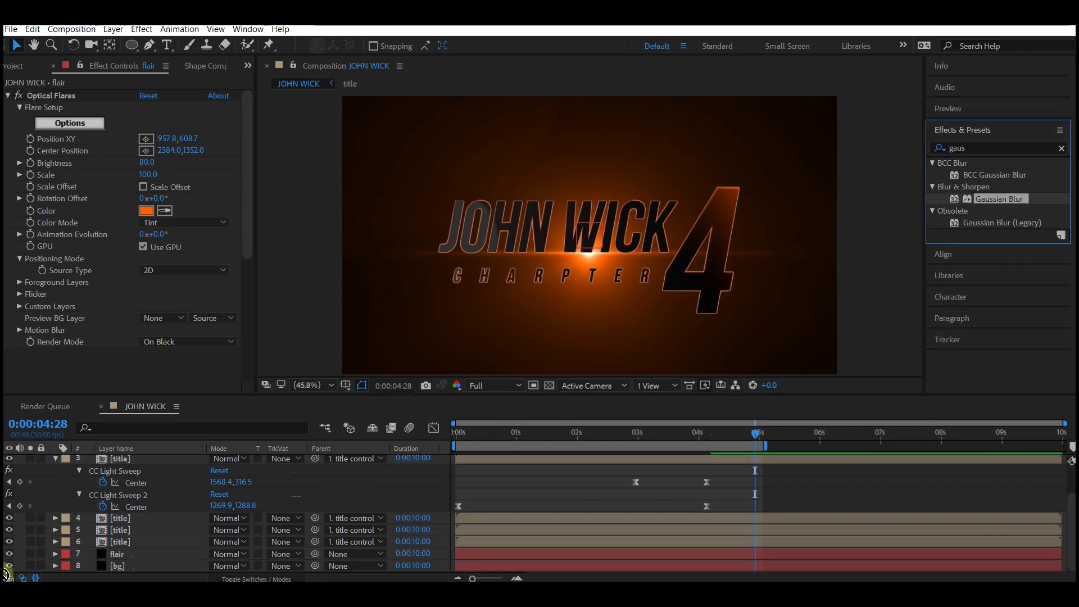
{"action": "left_click_drag", "start_coordinate": [85, 579], "coordinate": [124, 556]}
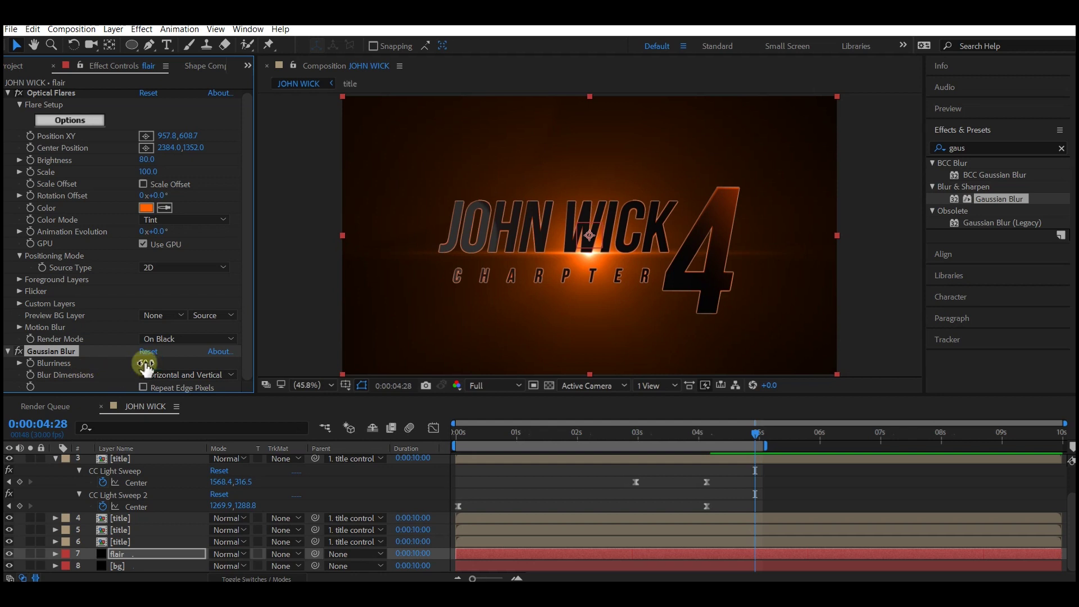
- Create a new adjustment layer above the title control layer
{"action": "scroll", "coordinate": [115, 494], "scroll_direction": "up", "scroll_amount": 2}
{"action": "left_click", "coordinate": [118, 460]}
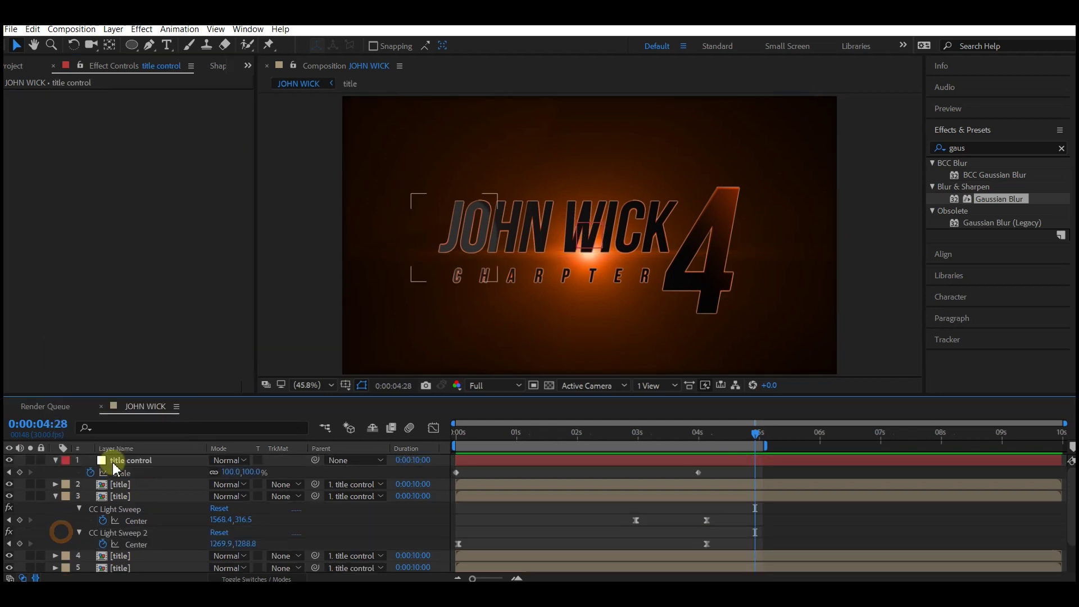
{"action": "right_click", "coordinate": [69, 476]}
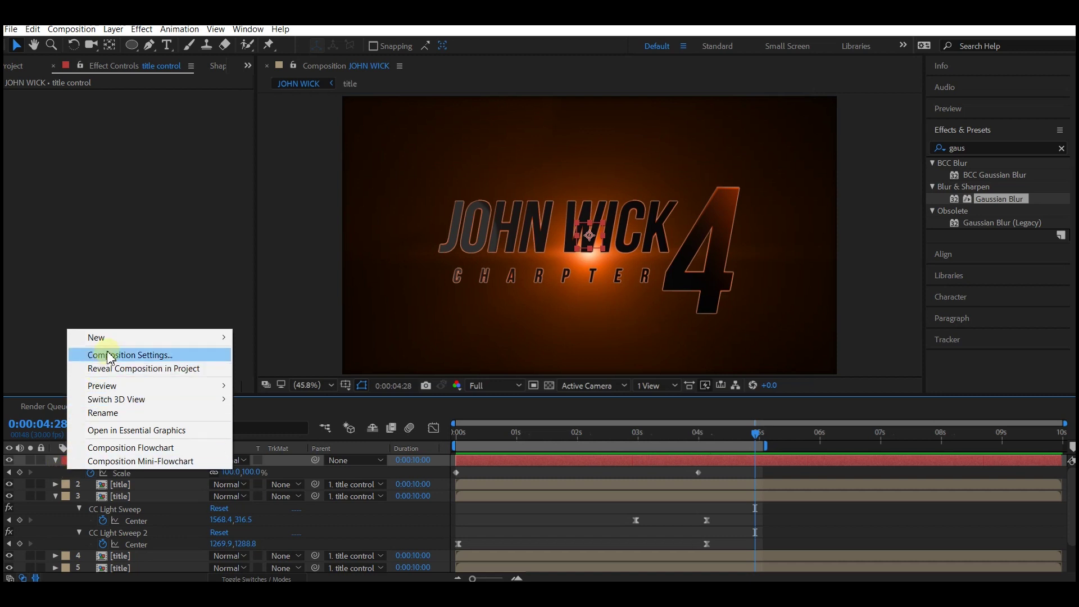
{"action": "mouse_move", "coordinate": [113, 342]}
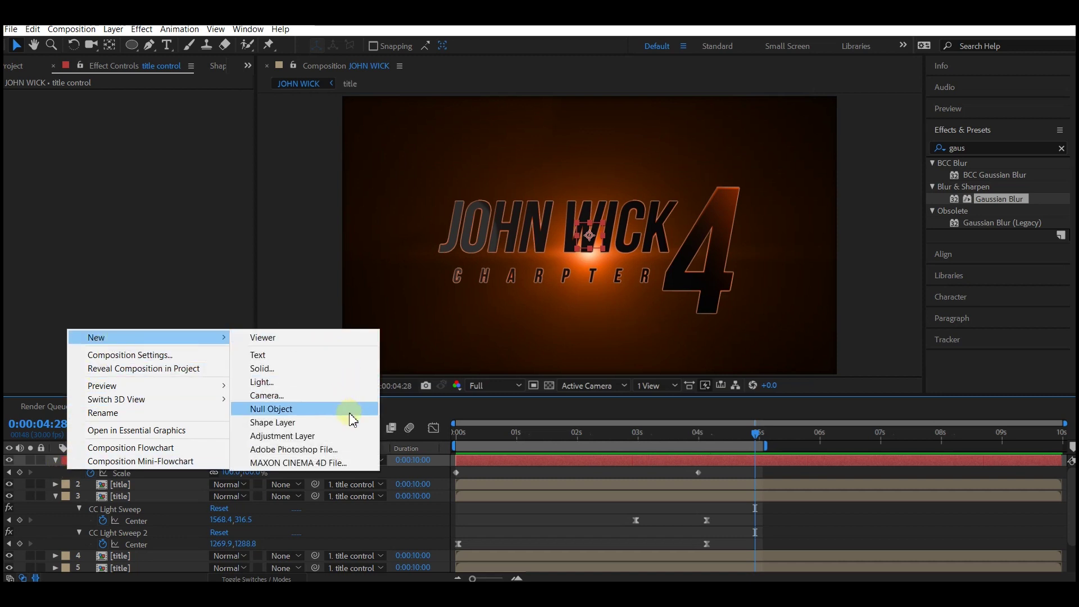
{"action": "left_click", "coordinate": [340, 444]}
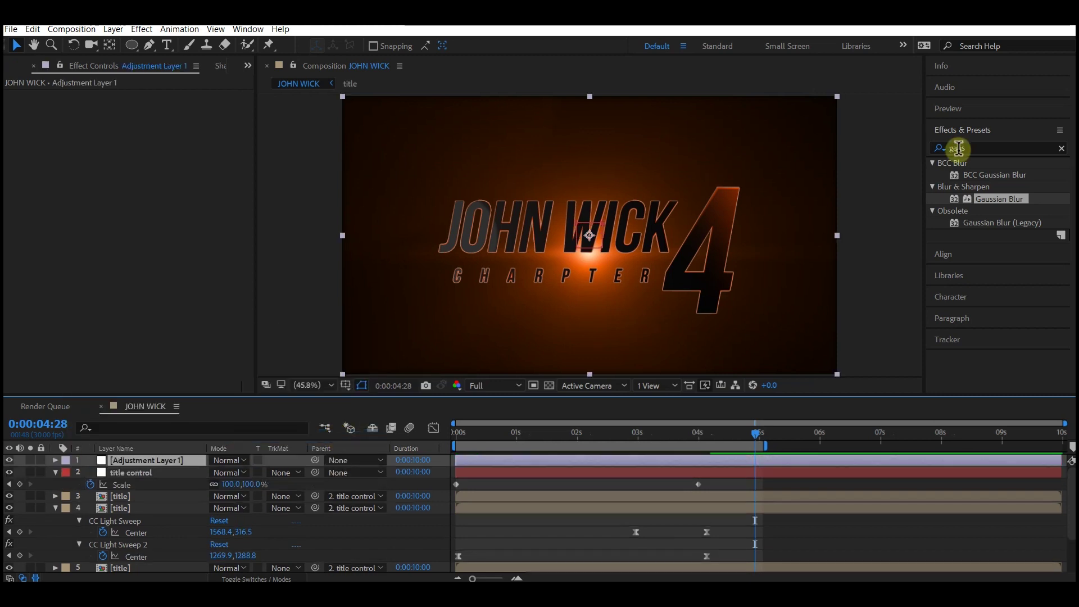
- Apply the Curves effect to the adjustment layer and shape a gentle RGB S-curve with lowered shadows and raised highlights
{"action": "left_click", "coordinate": [976, 149]}
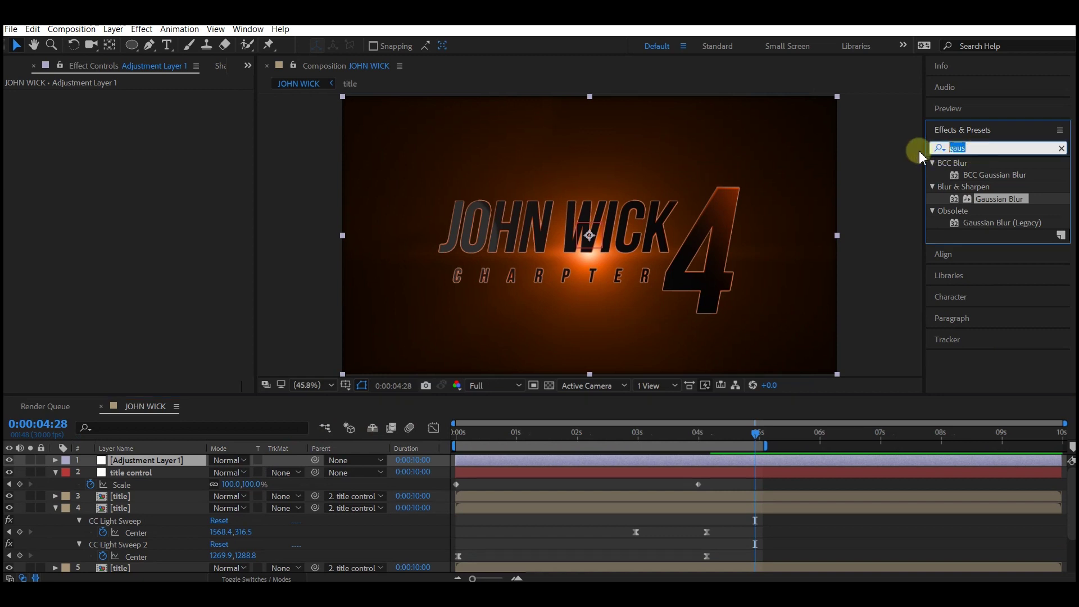
{"action": "type", "text": "curve"}
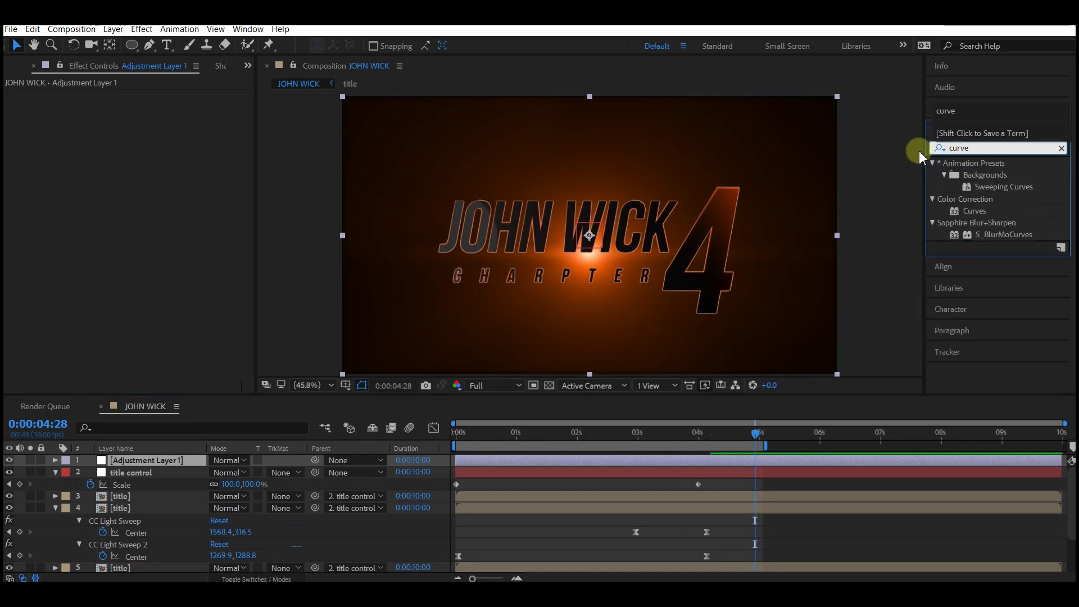
{"action": "double_click", "coordinate": [955, 212]}
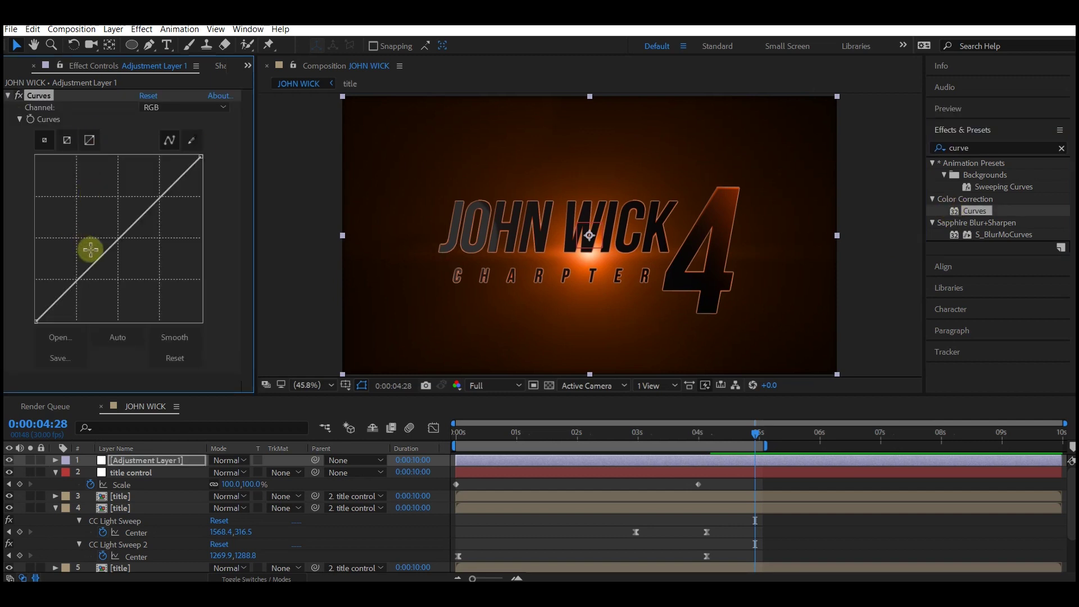
{"action": "left_click", "coordinate": [117, 240]}
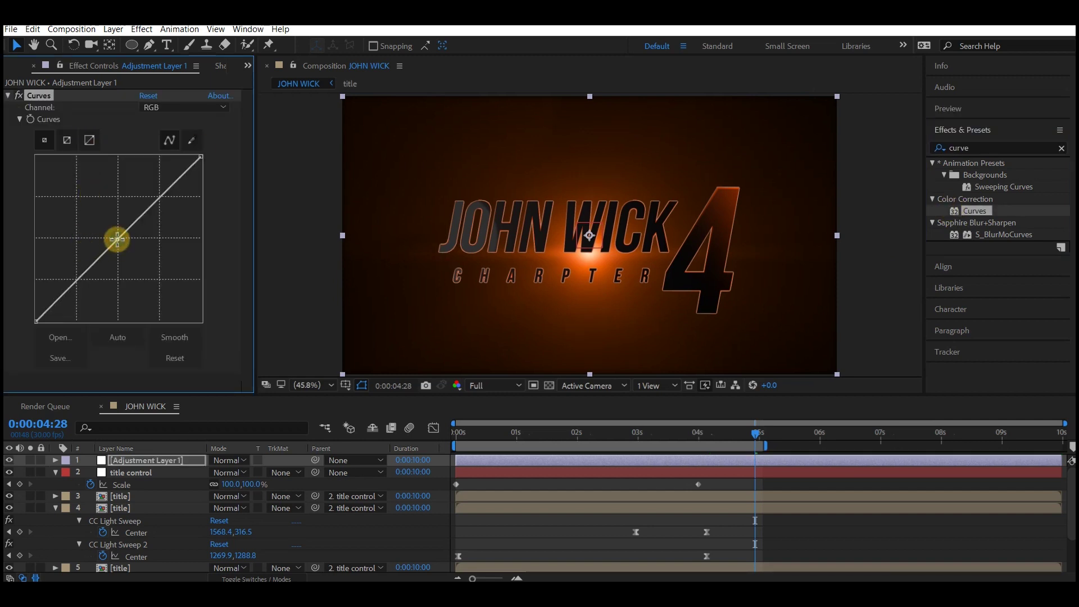
{"action": "left_click_drag", "start_coordinate": [92, 272], "coordinate": [84, 284]}
{"action": "left_click_drag", "start_coordinate": [160, 202], "coordinate": [155, 195]}
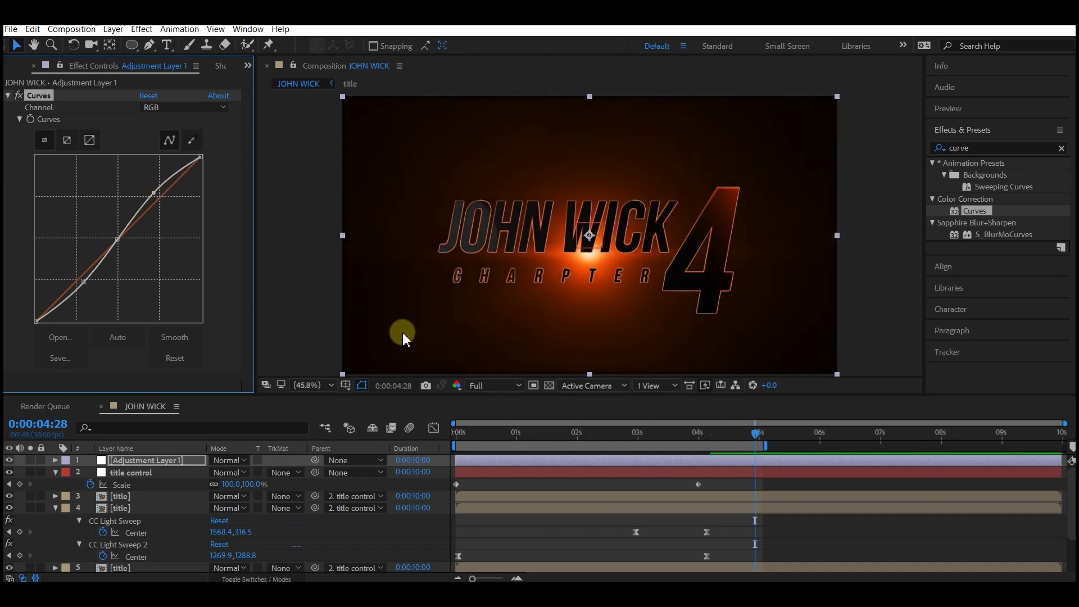
- Preview the title animation from 0:00:00:00
{"action": "left_click_drag", "start_coordinate": [470, 438], "coordinate": [455, 436]}
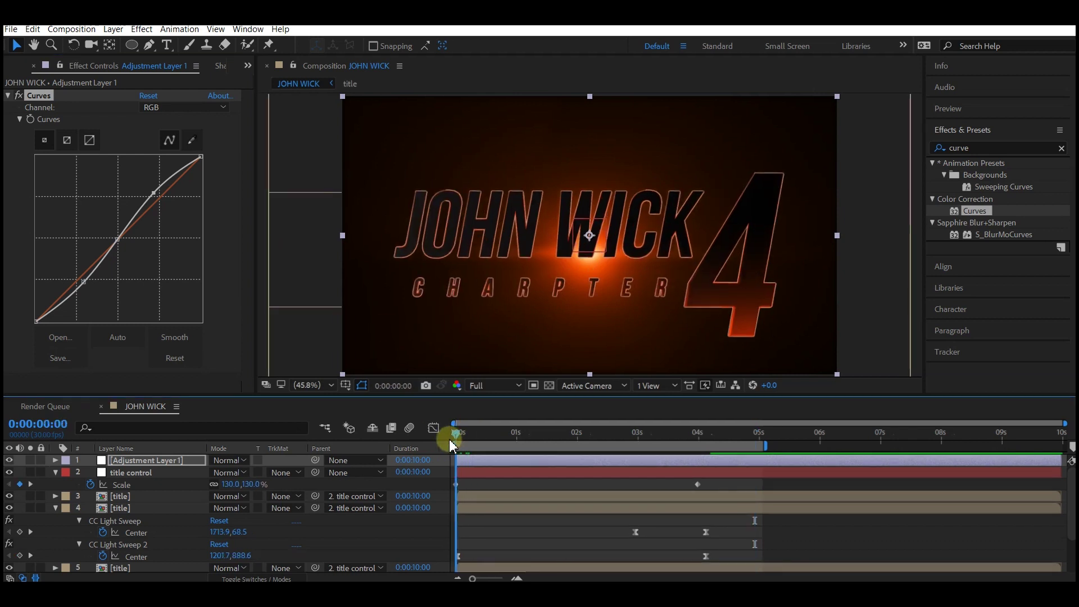
{"action": "key", "text": "space"}
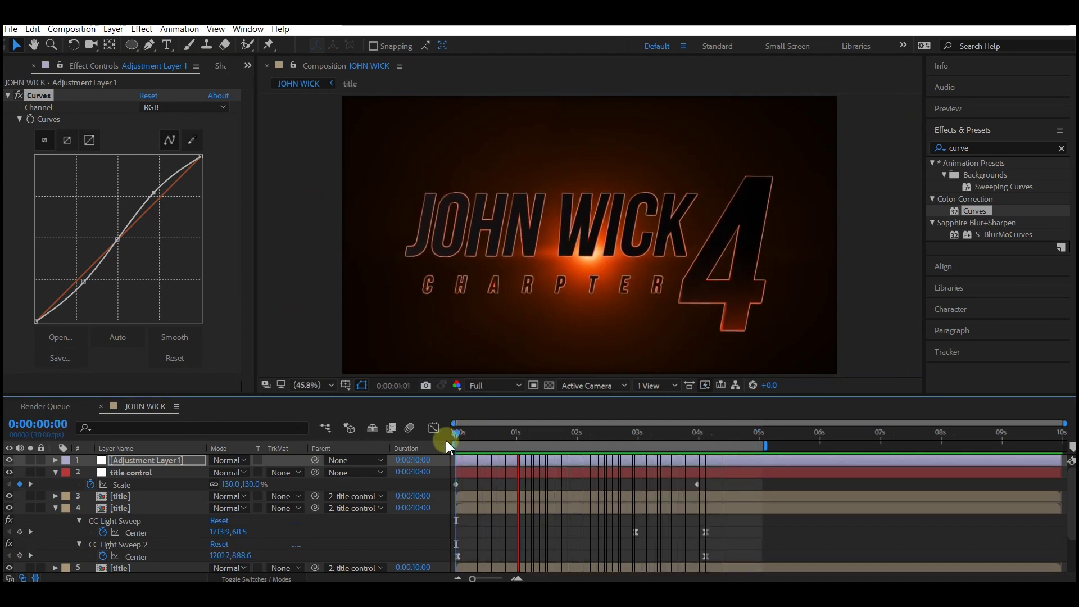